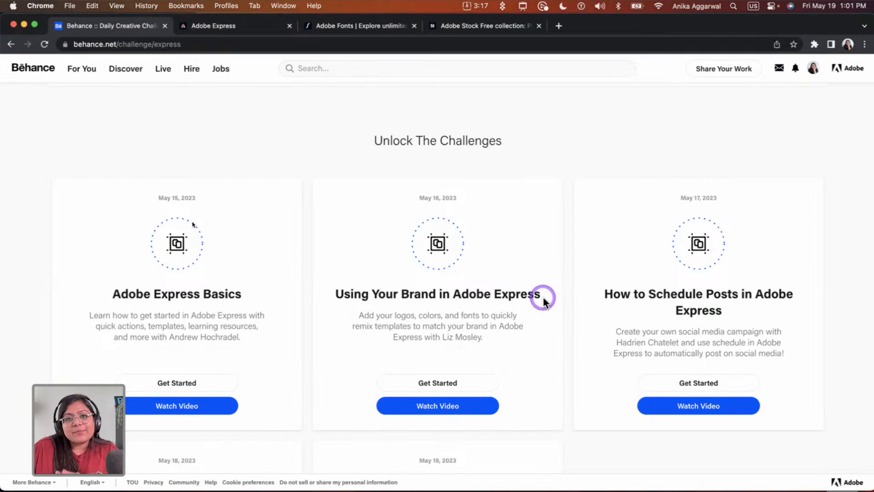
Step: Open the starter design of the "DIY Templates in Adobe Express" challenge from May 19 and remix it
{"action": "scroll", "coordinate": [319, 289], "scroll_direction": "down", "scroll_amount": 1}
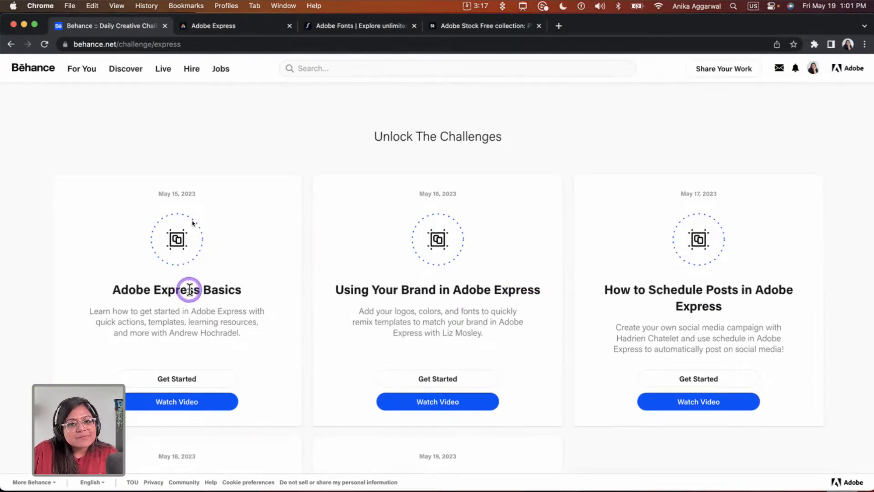
{"action": "scroll", "coordinate": [187, 287], "scroll_direction": "down", "scroll_amount": 3}
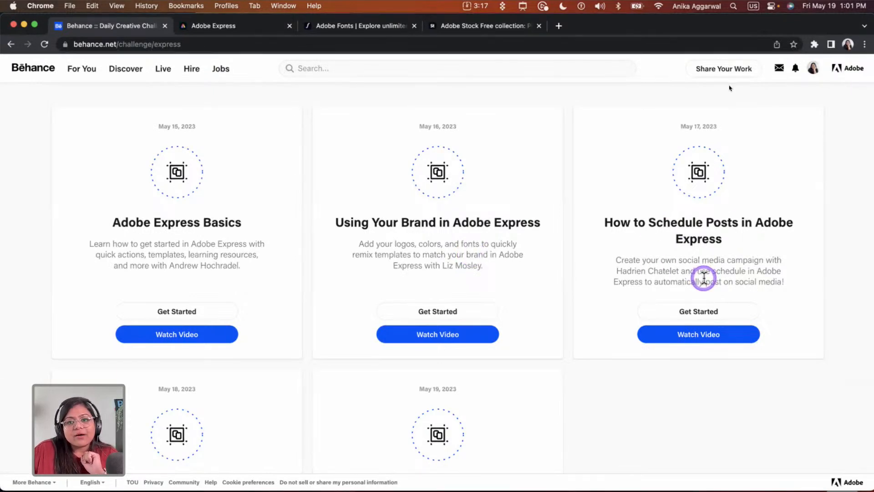
{"action": "scroll", "coordinate": [703, 278], "scroll_direction": "down", "scroll_amount": 3}
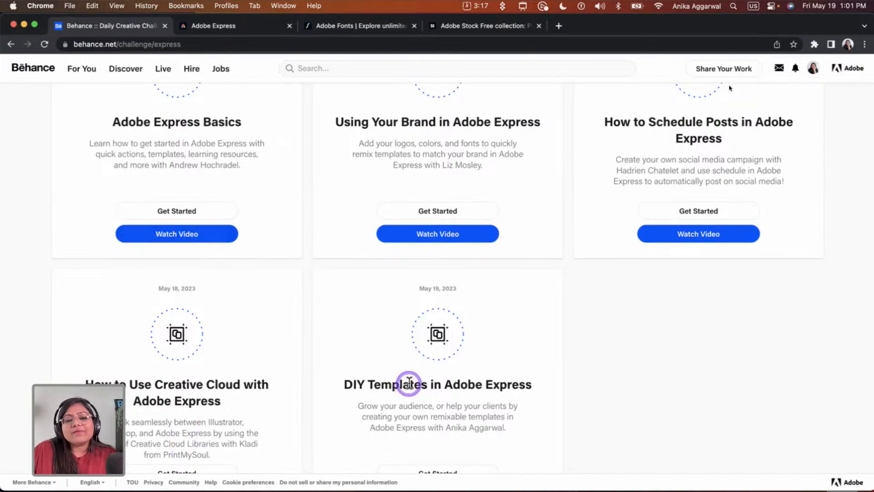
{"action": "scroll", "coordinate": [410, 384], "scroll_direction": "down", "scroll_amount": 3}
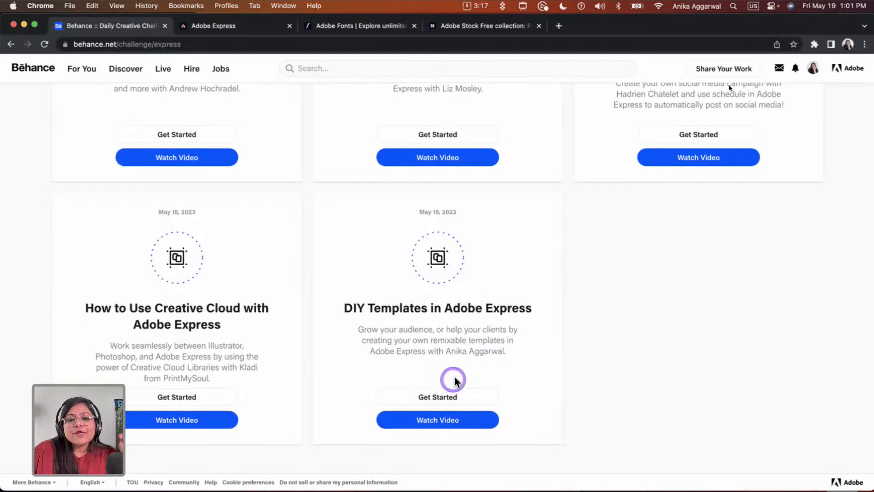
{"action": "left_click", "coordinate": [457, 394]}
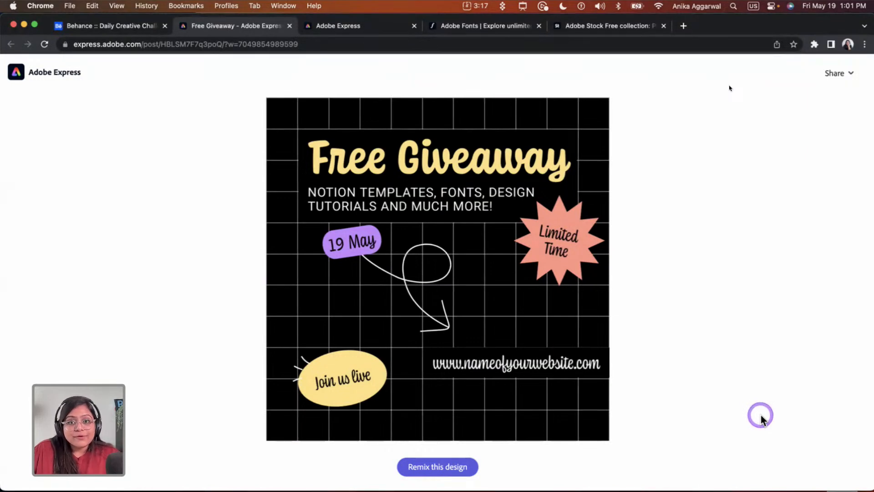
{"action": "scroll", "coordinate": [751, 412], "scroll_direction": "down", "scroll_amount": 1}
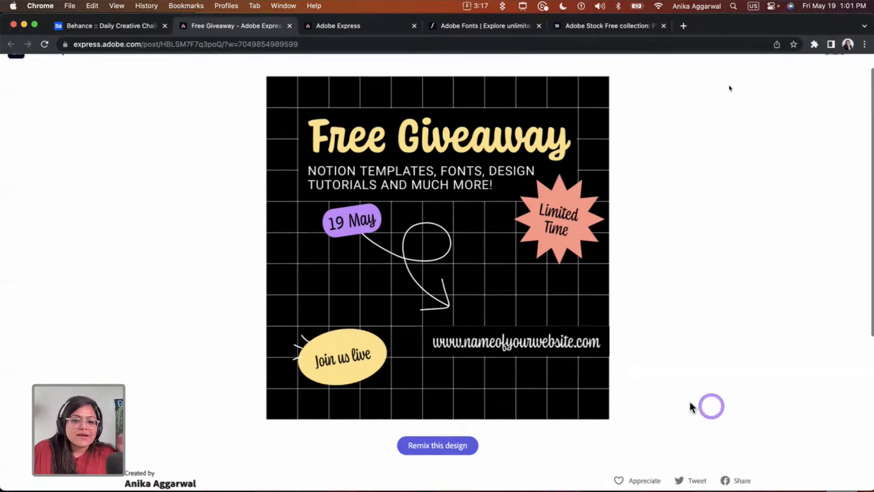
{"action": "left_click", "coordinate": [428, 444]}
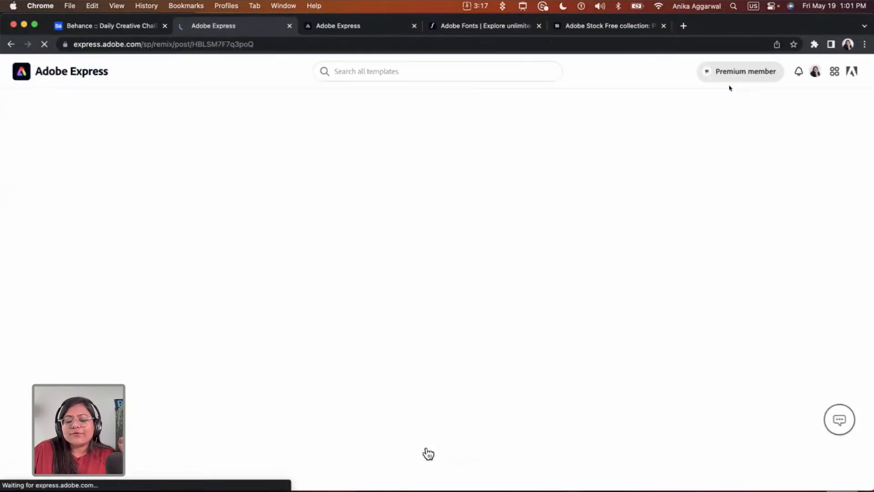
{"action": "left_click", "coordinate": [427, 448]}
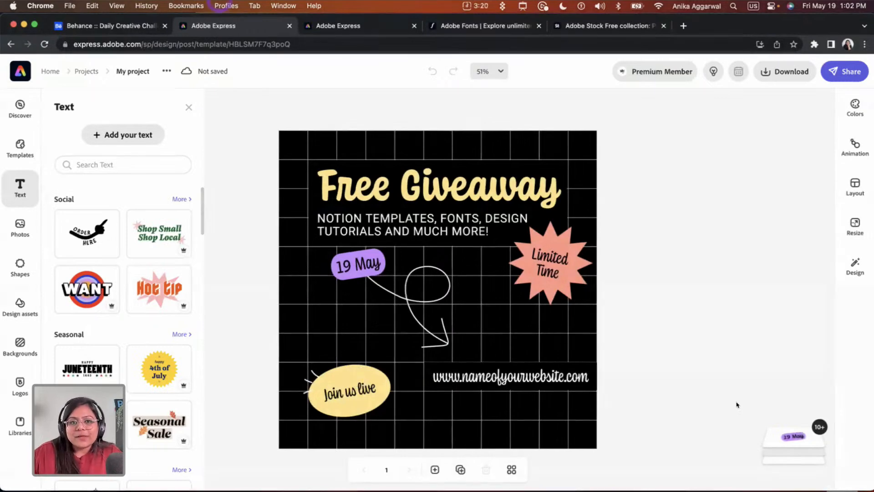
Step: Create a new blank Instagram post from the Adobe Express home page and dismiss the template suggestions
{"action": "left_click", "coordinate": [345, 20]}
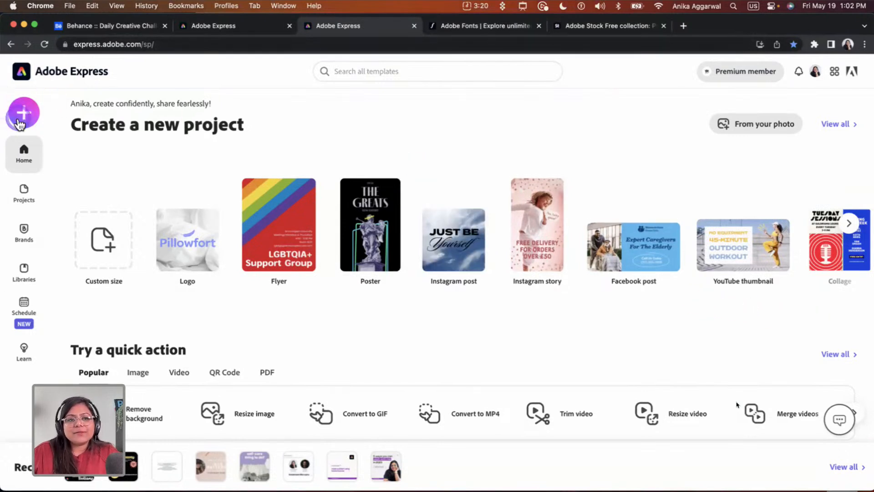
{"action": "left_click", "coordinate": [36, 121]}
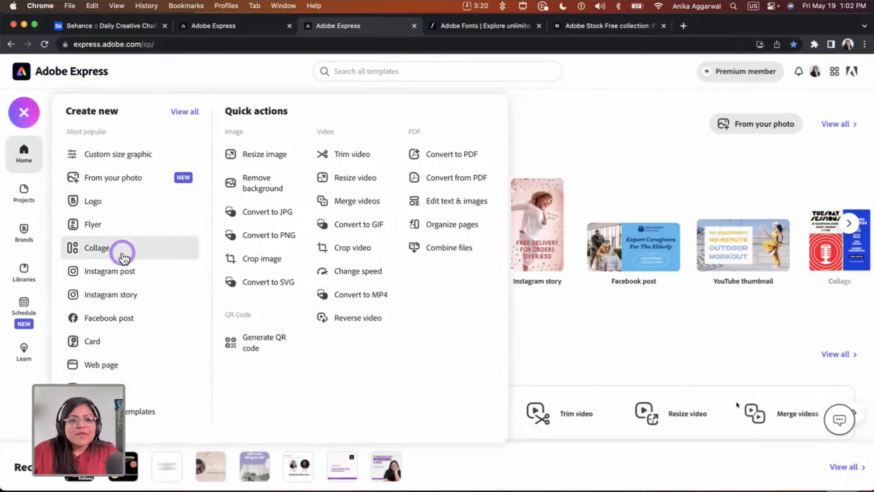
{"action": "left_click", "coordinate": [160, 276]}
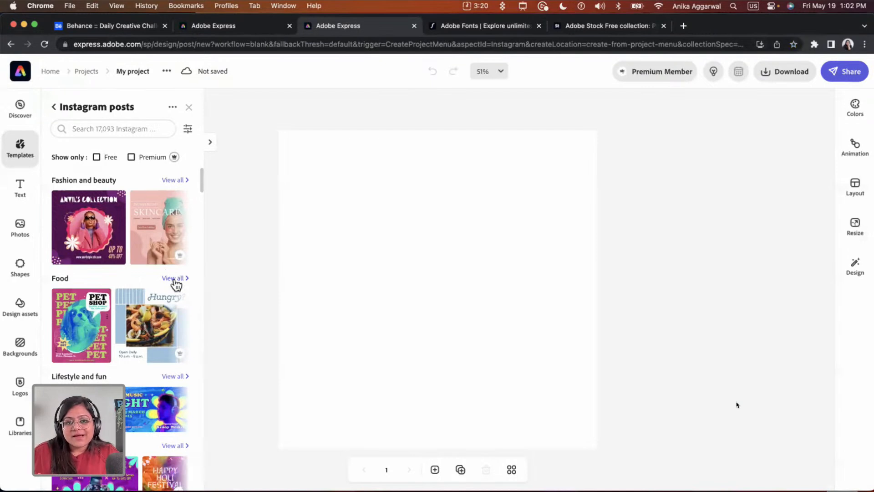
{"action": "left_click", "coordinate": [302, 282]}
{"action": "left_click", "coordinate": [260, 297]}
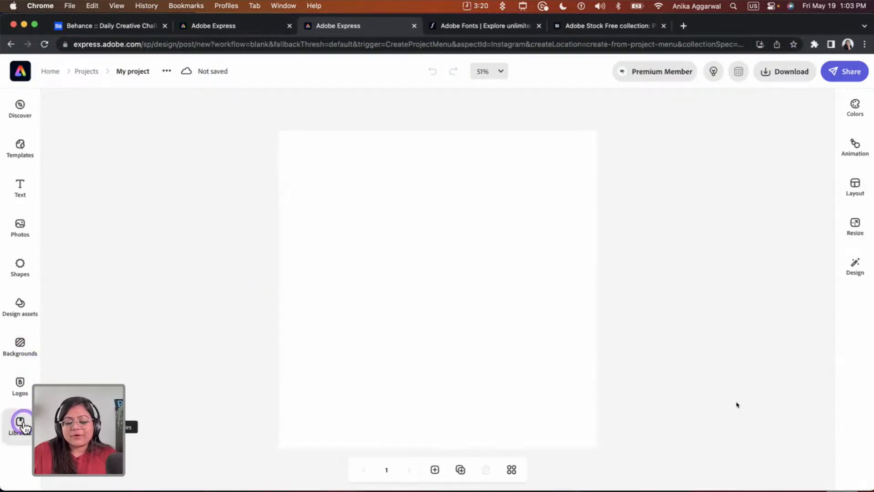
Step: Set the page background to the darkest brand colour and darken it to near-black
{"action": "left_click", "coordinate": [378, 279]}
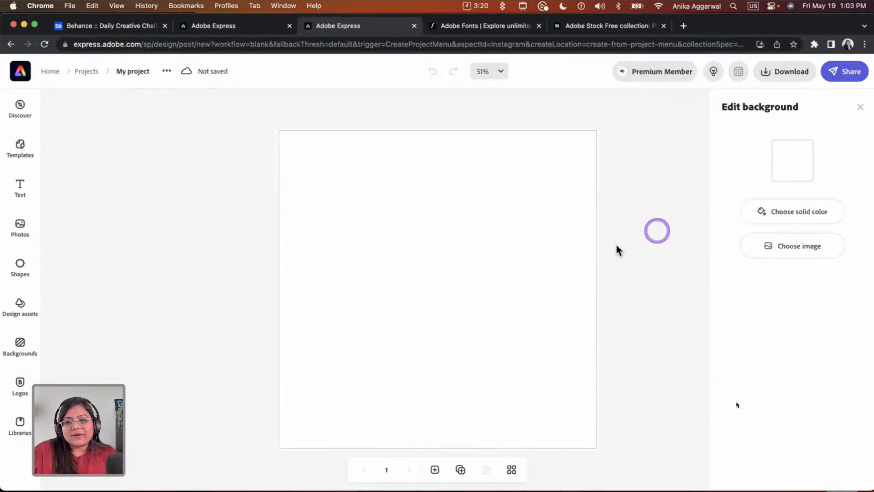
{"action": "left_click", "coordinate": [793, 172]}
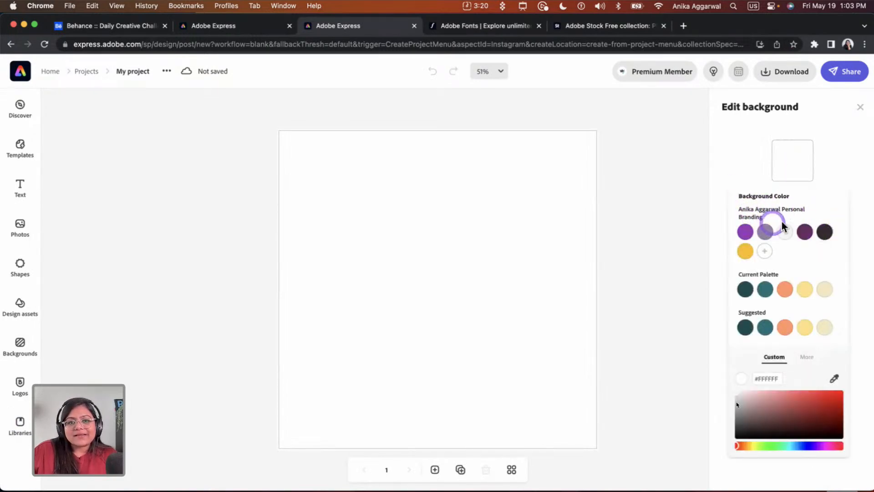
{"action": "left_click", "coordinate": [824, 232]}
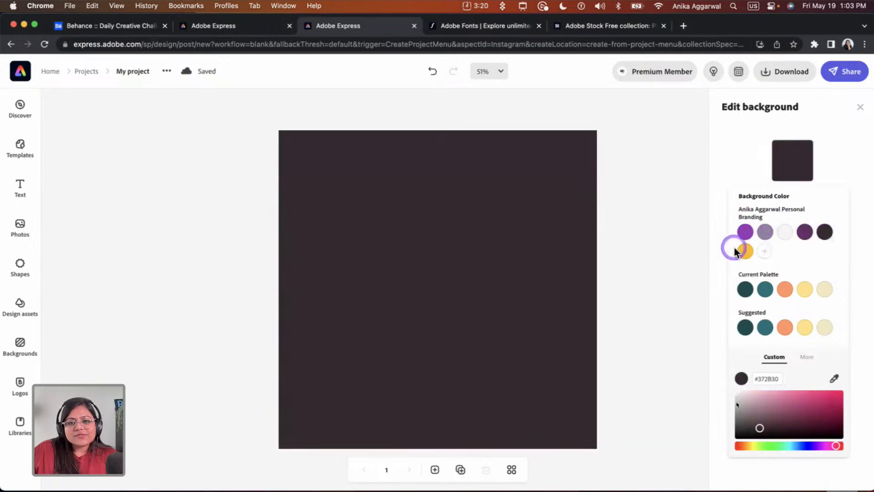
{"action": "left_click_drag", "start_coordinate": [754, 428], "coordinate": [743, 439]}
{"action": "left_click", "coordinate": [669, 390]}
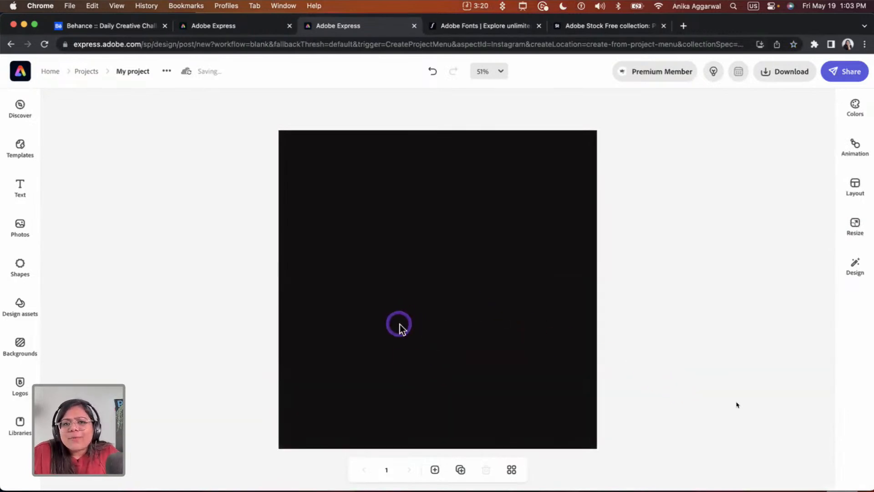
Step: Place the grid graphic from the Adobe Express May Bootcamp library on the canvas
{"action": "left_click", "coordinate": [21, 426]}
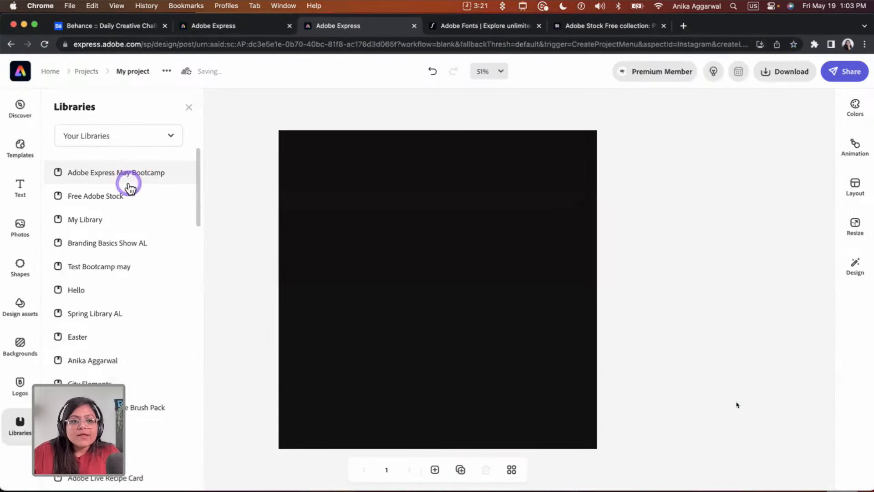
{"action": "left_click", "coordinate": [97, 172]}
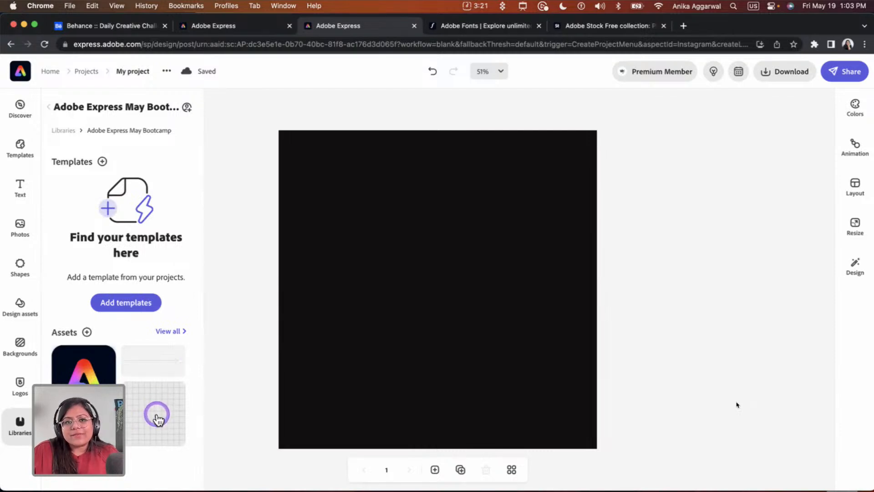
{"action": "left_click_drag", "start_coordinate": [158, 418], "coordinate": [396, 324]}
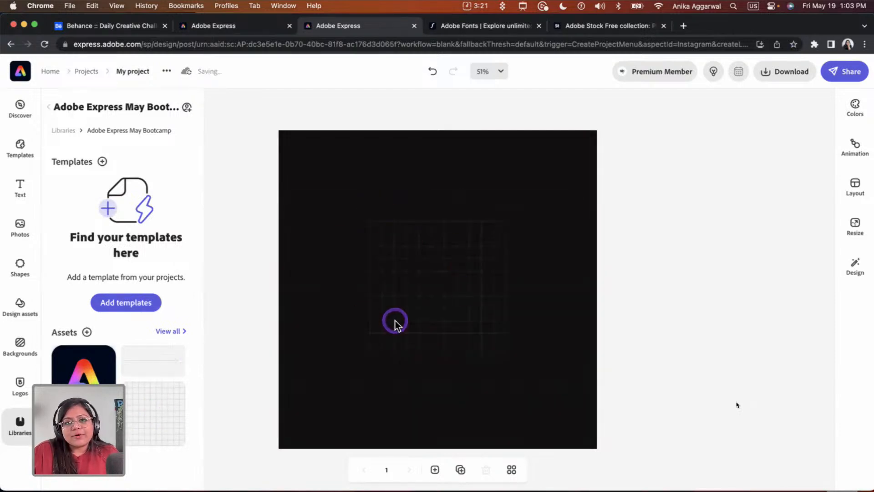
Step: Enlarge the grid graphic from opposite corners until it covers the whole canvas
{"action": "left_click", "coordinate": [465, 301]}
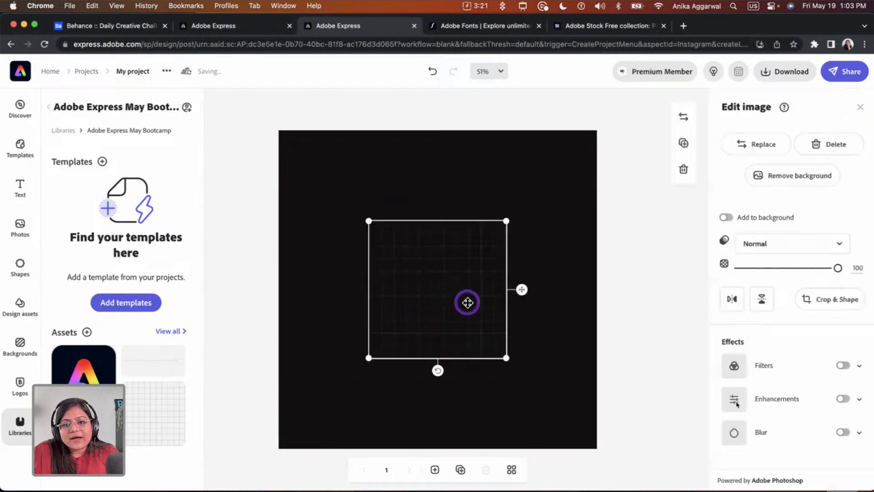
{"action": "left_click_drag", "start_coordinate": [505, 357], "coordinate": [592, 444]}
{"action": "left_click", "coordinate": [466, 235]}
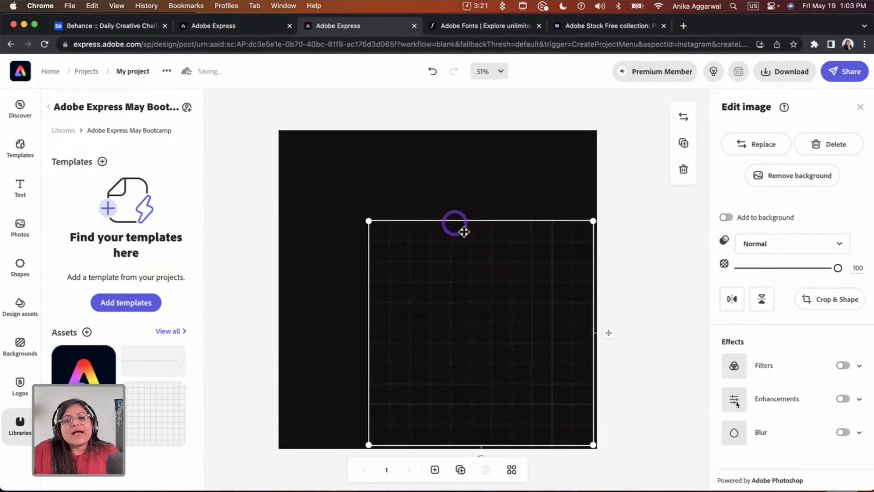
{"action": "left_click_drag", "start_coordinate": [368, 221], "coordinate": [287, 121]}
{"action": "left_click_drag", "start_coordinate": [600, 441], "coordinate": [594, 447]}
{"action": "left_click", "coordinate": [621, 430]}
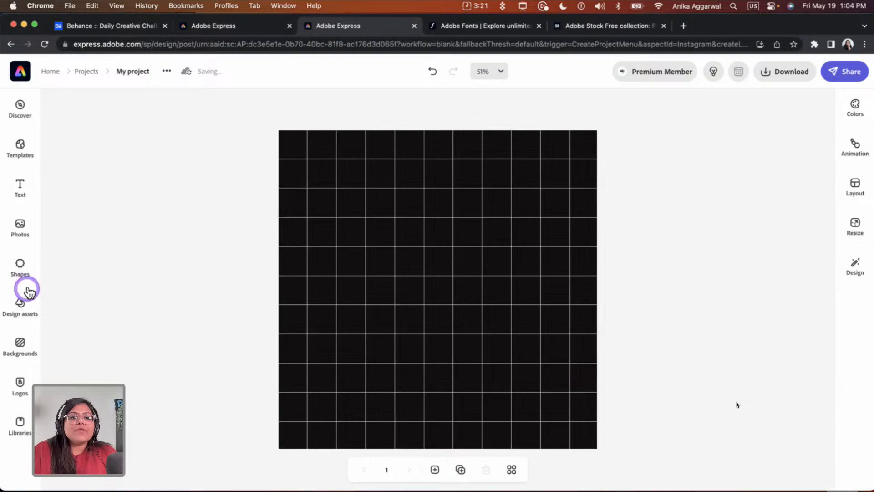
Step: Search the design assets for "grid" and look through the available graphics
{"action": "left_click", "coordinate": [22, 305]}
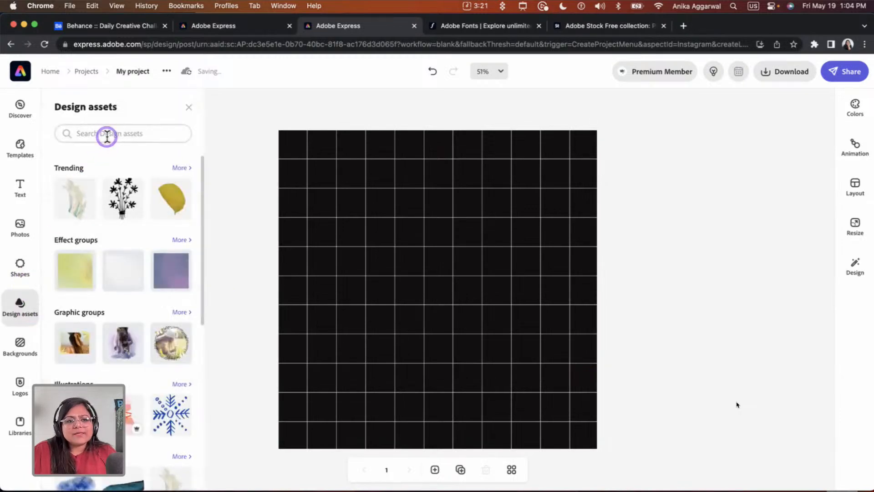
{"action": "left_click", "coordinate": [97, 135]}
{"action": "type", "text": "gr"}
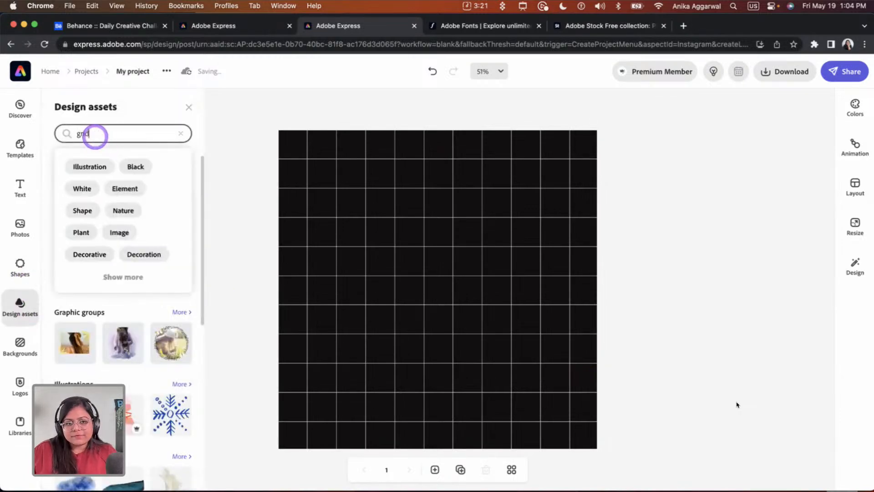
{"action": "type", "text": "id"}
{"action": "key", "text": "Return"}
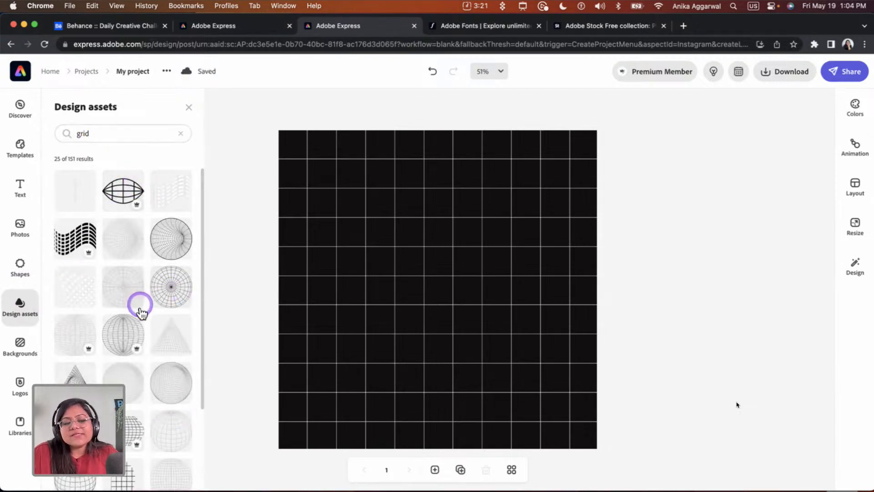
{"action": "scroll", "coordinate": [142, 313], "scroll_direction": "down", "scroll_amount": 1}
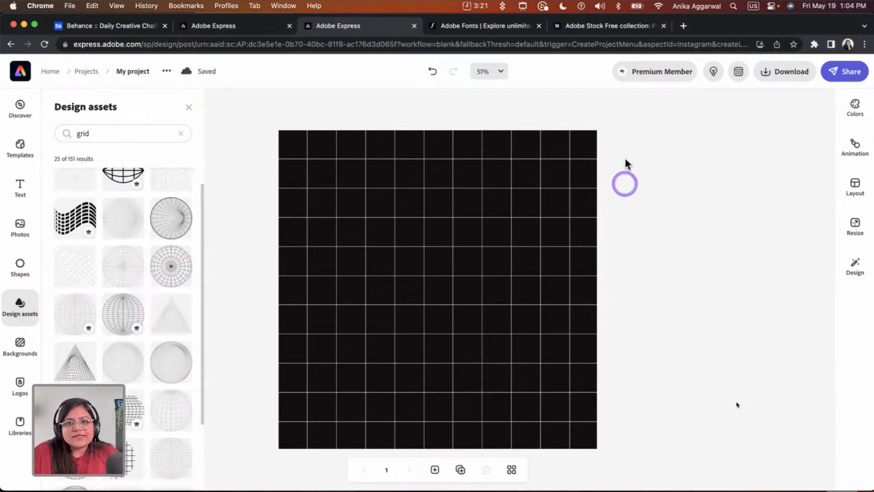
{"action": "scroll", "coordinate": [139, 403], "scroll_direction": "down", "scroll_amount": 4}
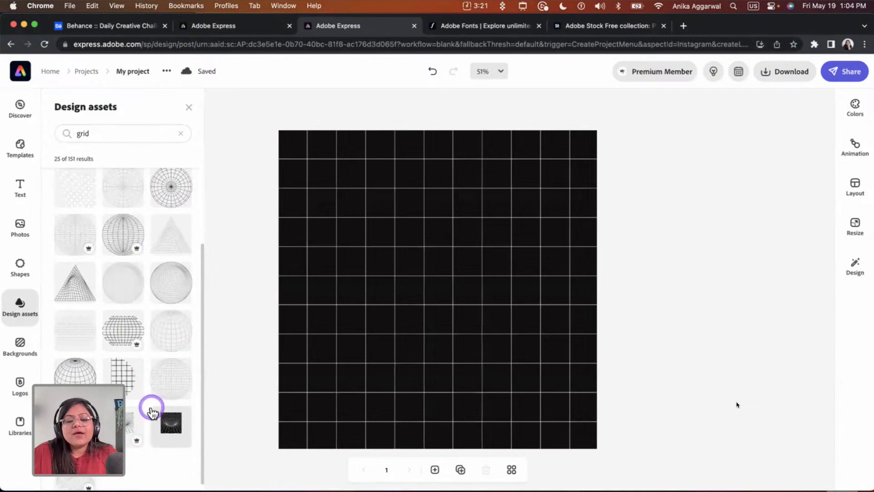
Step: Try a wireframe globe graphic in the lower part of the canvas and delete it
{"action": "left_click", "coordinate": [171, 339]}
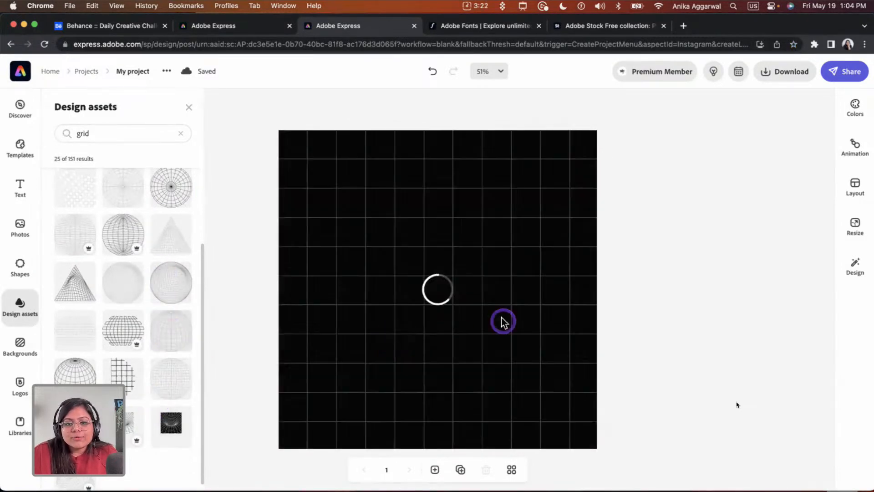
{"action": "left_click_drag", "start_coordinate": [439, 318], "coordinate": [472, 379]}
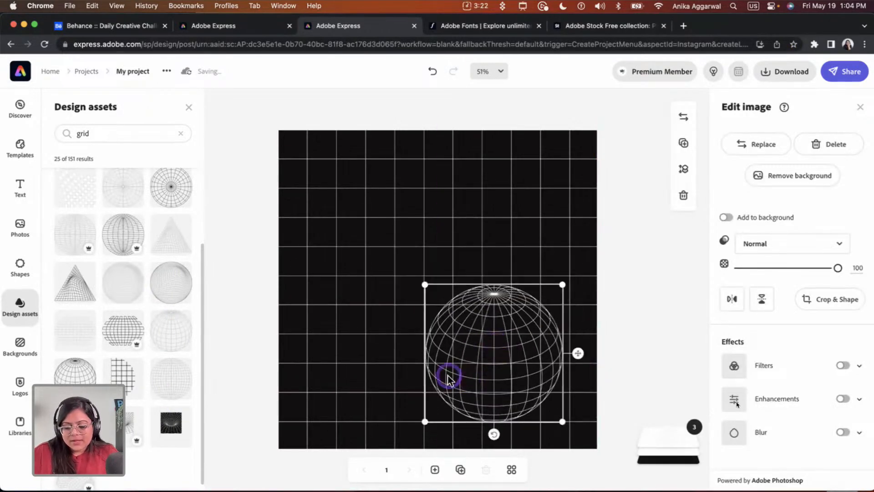
{"action": "key", "text": "Delete"}
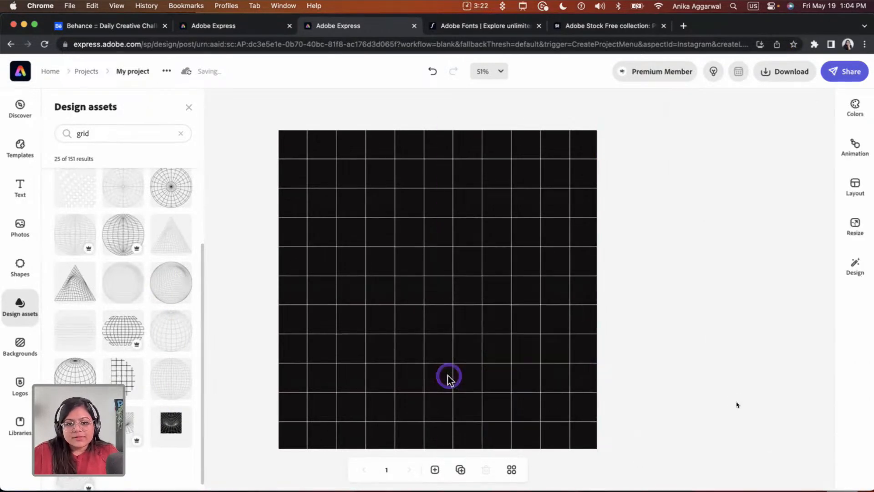
{"action": "left_click", "coordinate": [363, 111]}
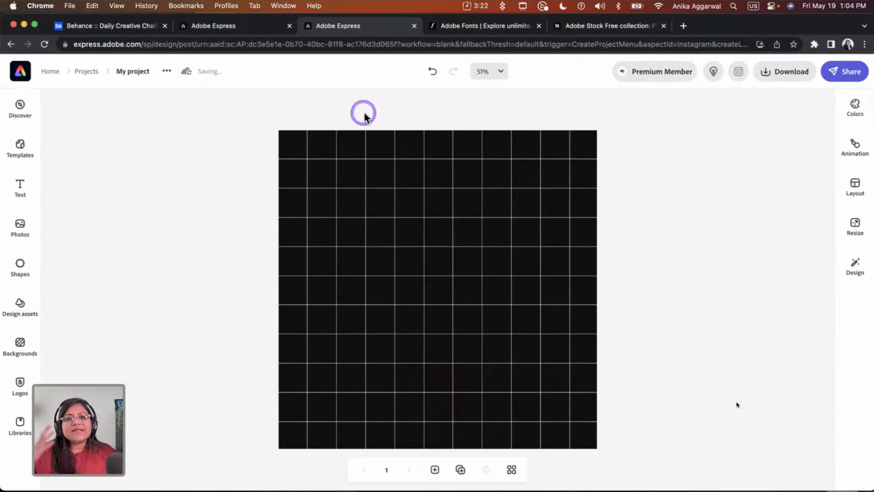
Step: Check the Free Giveaway reference design, and add a basic square shape to the grid canvas
{"action": "left_click", "coordinate": [254, 26]}
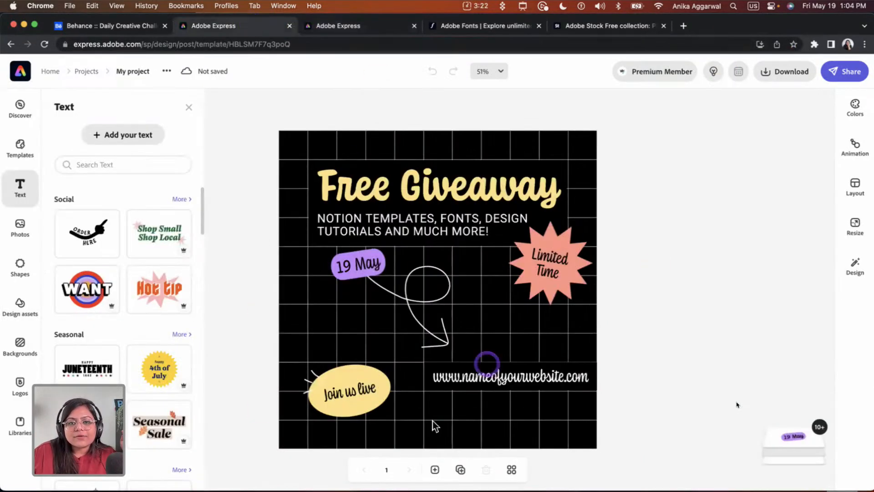
{"action": "left_click", "coordinate": [311, 28]}
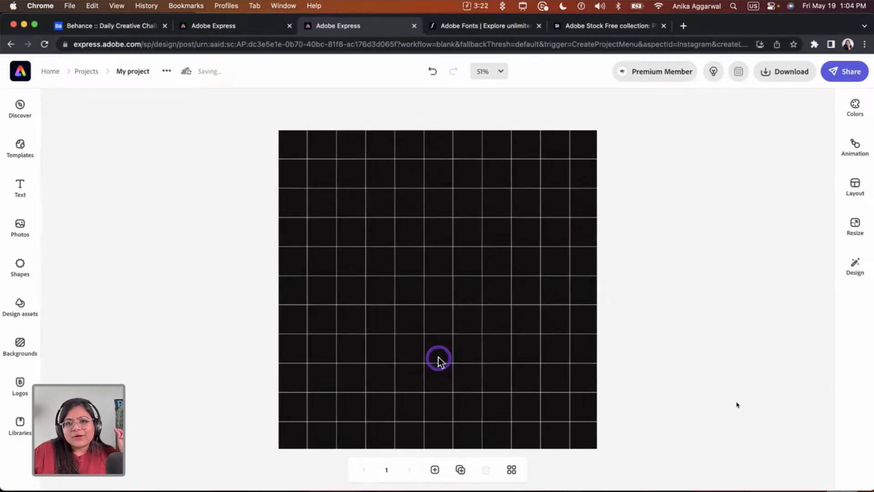
{"action": "left_click", "coordinate": [34, 269]}
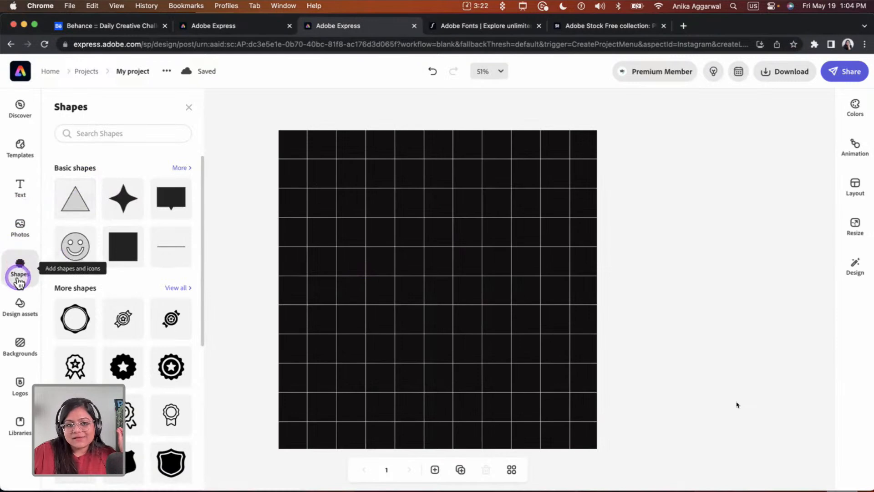
{"action": "left_click", "coordinate": [120, 249]}
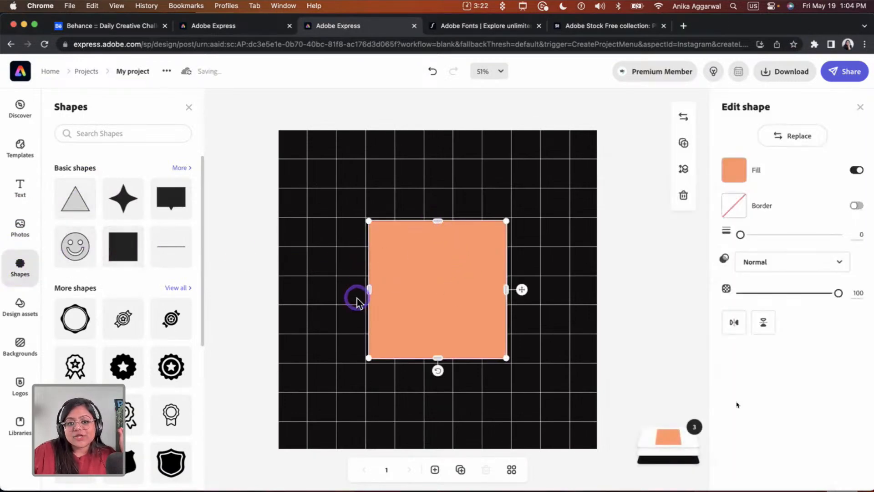
Step: Widen the orange square into a horizontal rectangle about nine grid cells wide and fill it with the background black, #131112, sampled from the canvas
{"action": "left_click_drag", "start_coordinate": [369, 289], "coordinate": [308, 294]}
{"action": "left_click_drag", "start_coordinate": [507, 290], "coordinate": [576, 290]}
{"action": "left_click", "coordinate": [734, 171]}
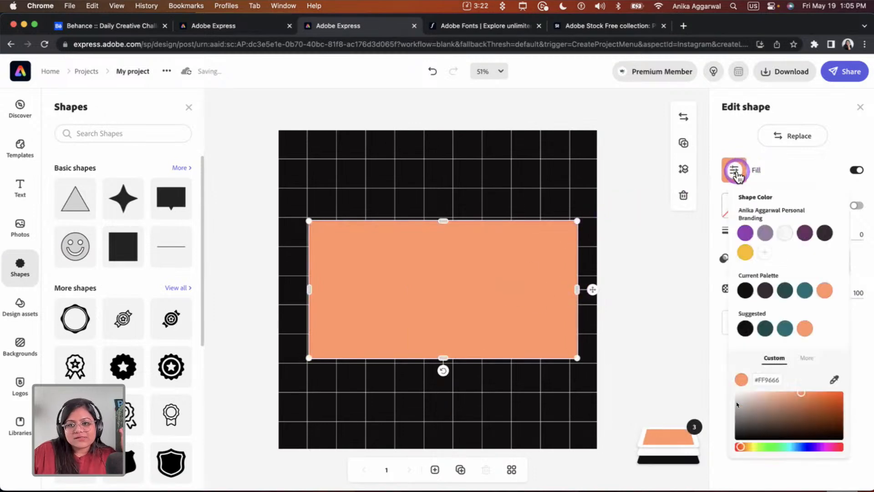
{"action": "left_click", "coordinate": [835, 381]}
{"action": "left_click", "coordinate": [556, 200]}
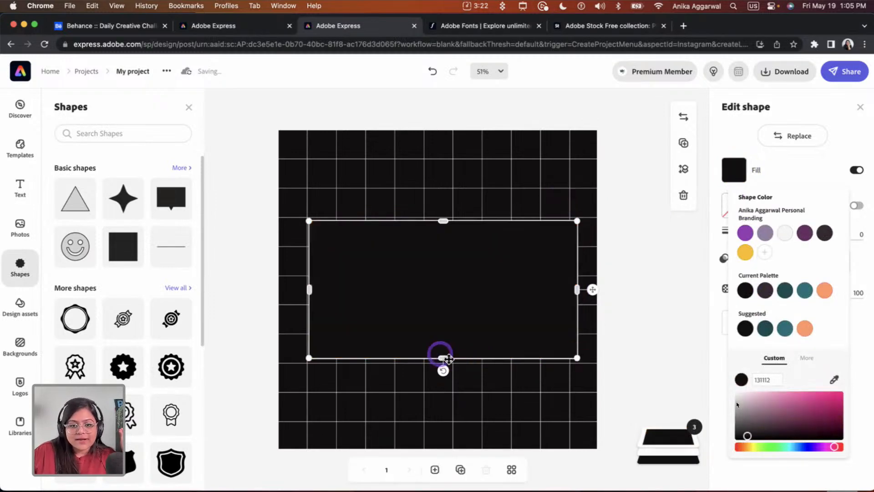
Step: Shorten the black rectangle and fit it over the grid's second and third rows, aligning its side edges with the outer columns' grid lines
{"action": "left_click_drag", "start_coordinate": [443, 358], "coordinate": [444, 278]}
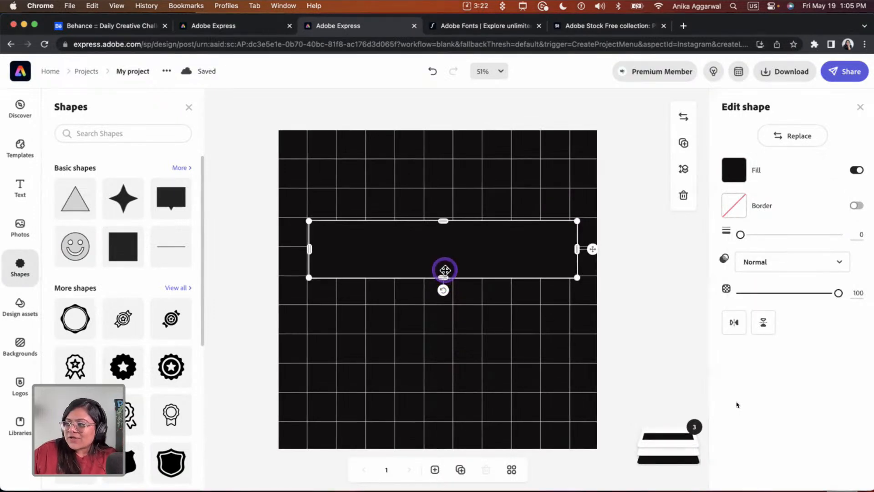
{"action": "left_click_drag", "start_coordinate": [329, 244], "coordinate": [337, 185]}
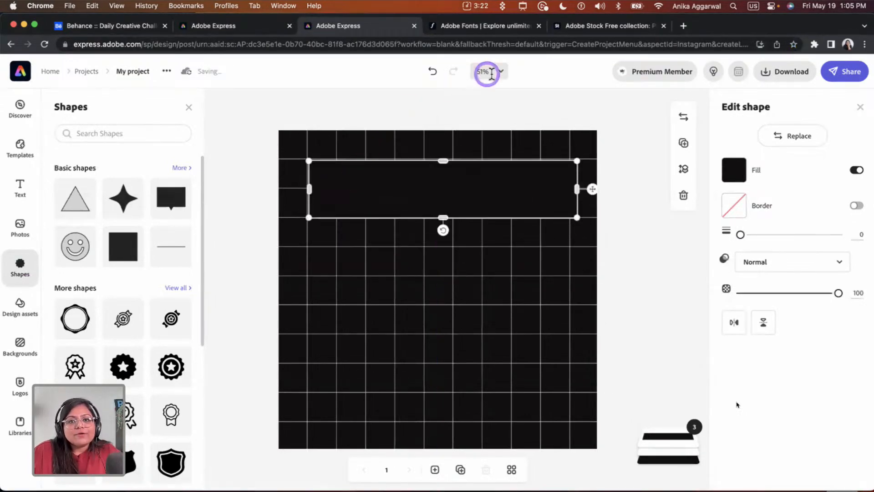
{"action": "left_click", "coordinate": [501, 71]}
{"action": "left_click", "coordinate": [452, 175]}
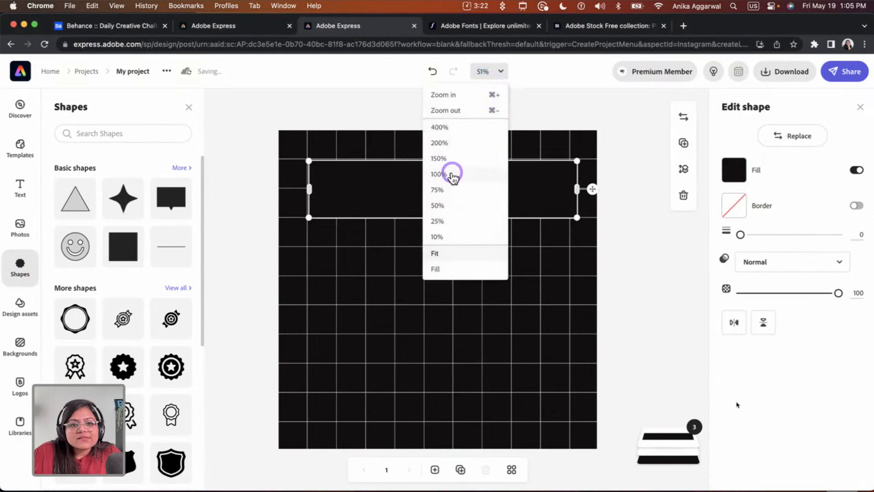
{"action": "left_click", "coordinate": [293, 233]}
{"action": "left_click_drag", "start_coordinate": [221, 276], "coordinate": [216, 274]}
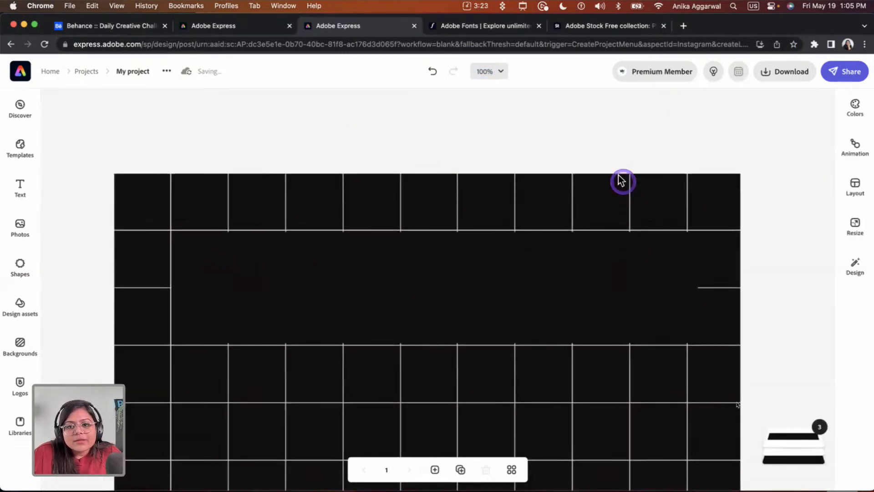
{"action": "key", "text": "super+minus"}
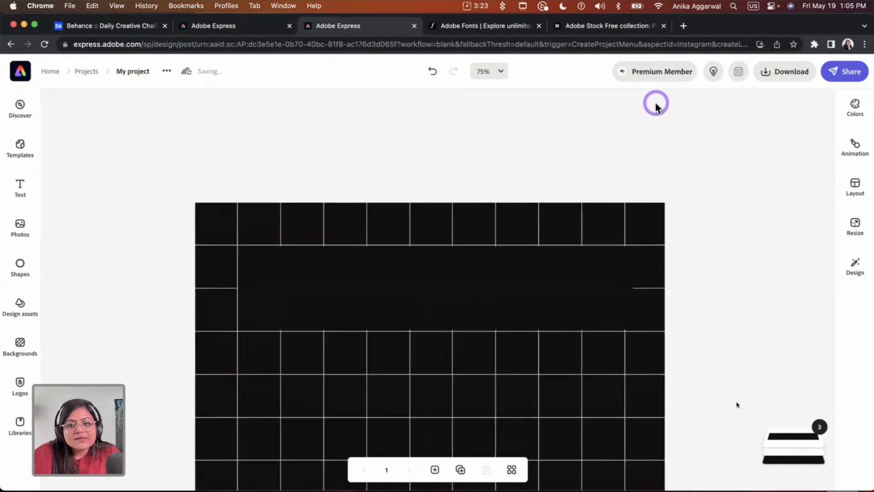
{"action": "left_click", "coordinate": [559, 308]}
{"action": "left_click_drag", "start_coordinate": [632, 289], "coordinate": [623, 288]}
{"action": "left_click", "coordinate": [601, 174]}
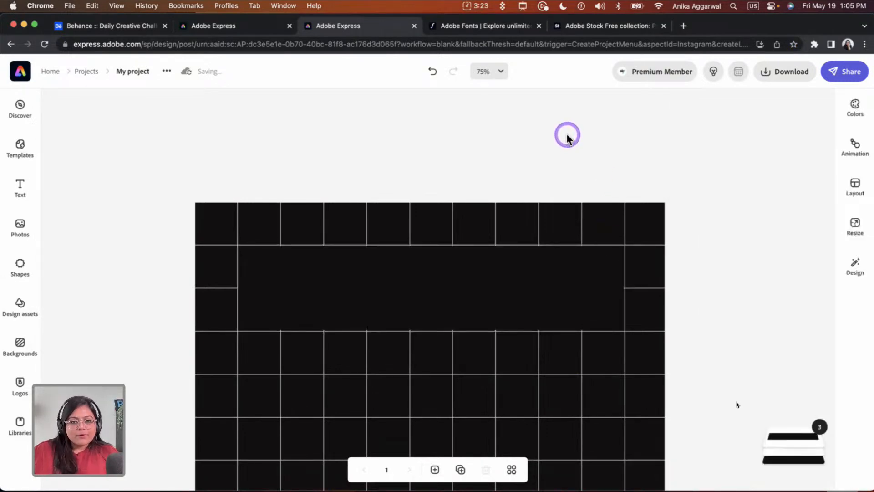
{"action": "key", "text": "super+0"}
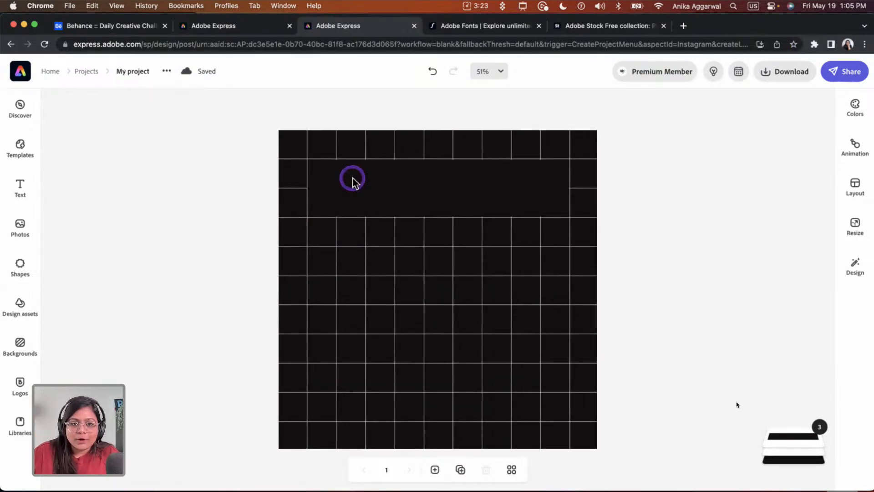
Step: Duplicate the black rectangle into the lower canvas and shrink the copy to five grid cells wide and one row high
{"action": "mouse_move", "coordinate": [784, 439]}
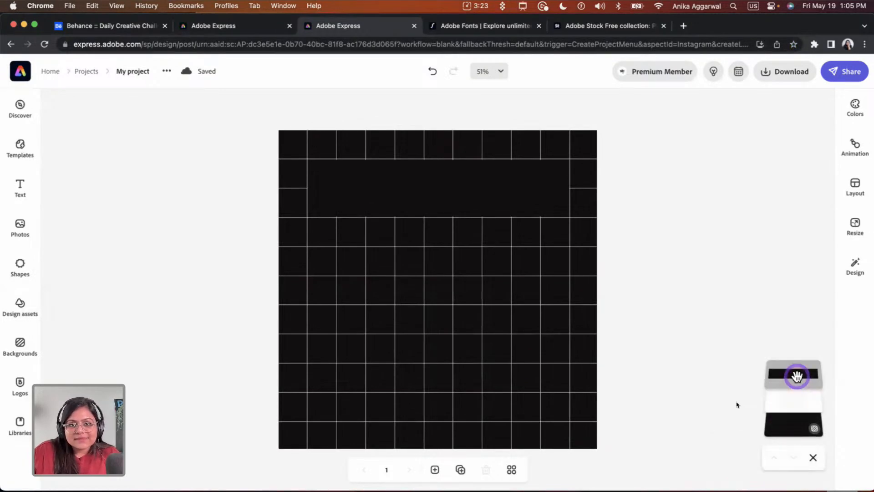
{"action": "left_click", "coordinate": [425, 195]}
{"action": "left_click_drag", "start_coordinate": [400, 188], "coordinate": [406, 364]}
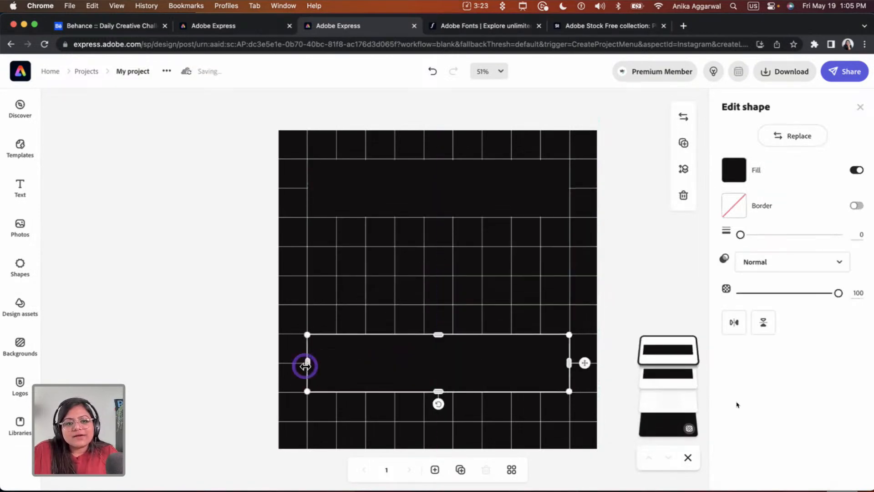
{"action": "left_click_drag", "start_coordinate": [309, 364], "coordinate": [424, 362]}
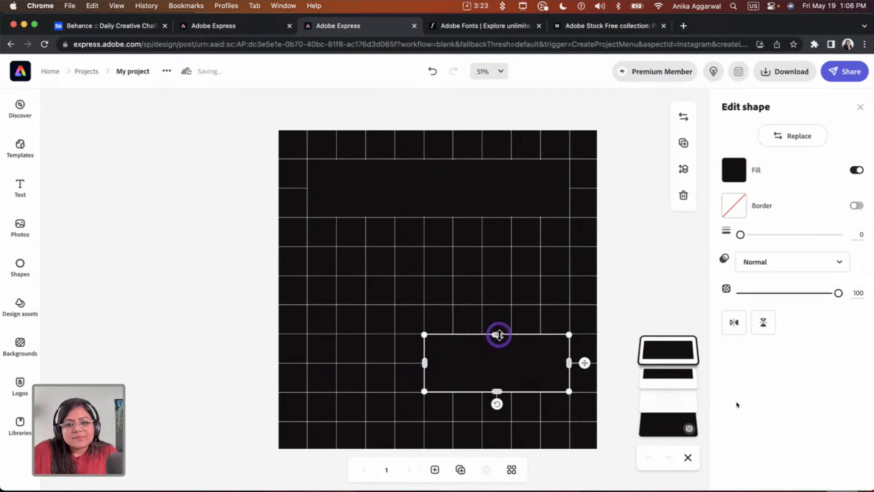
{"action": "left_click_drag", "start_coordinate": [497, 335], "coordinate": [493, 373]}
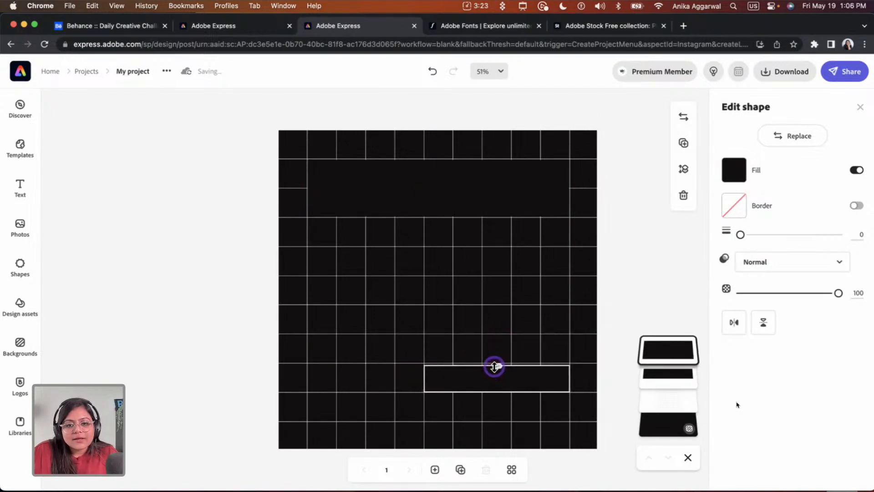
{"action": "left_click", "coordinate": [155, 292]}
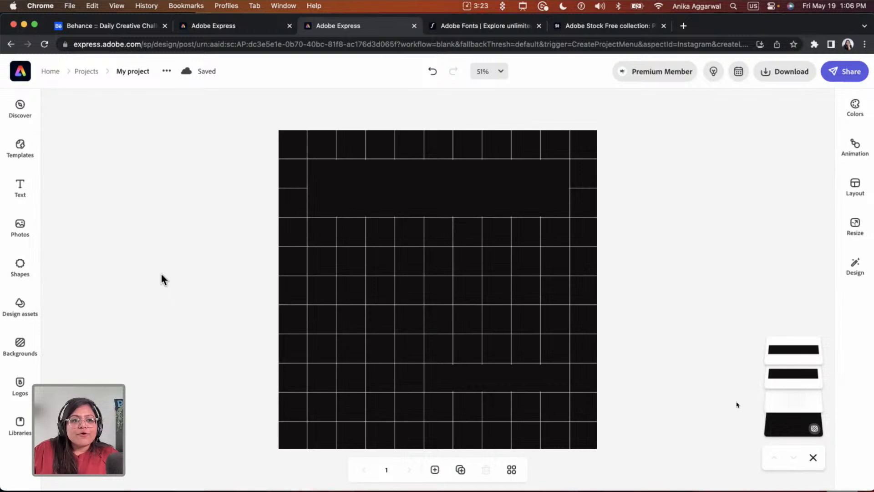
Step: Add a text box to the middle of the canvas and colour its text off-white, #F5F5F5
{"action": "left_click", "coordinate": [21, 188]}
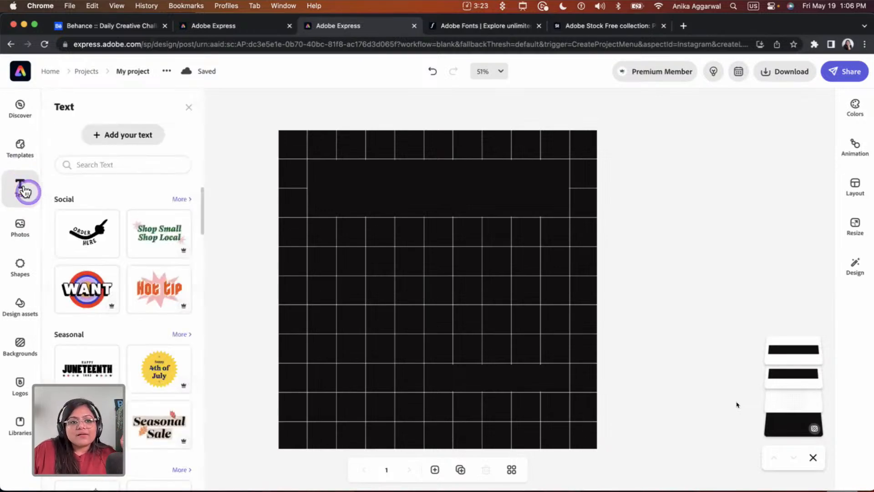
{"action": "left_click", "coordinate": [126, 146]}
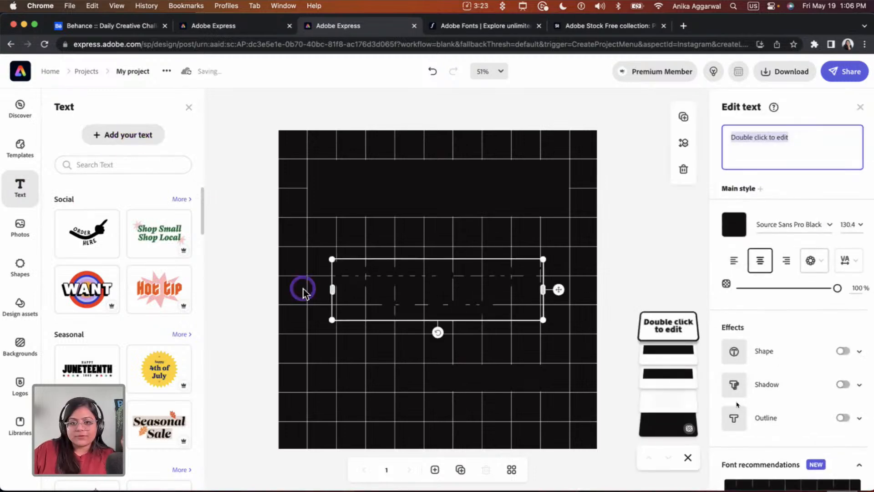
{"action": "left_click_drag", "start_coordinate": [457, 277], "coordinate": [453, 259]}
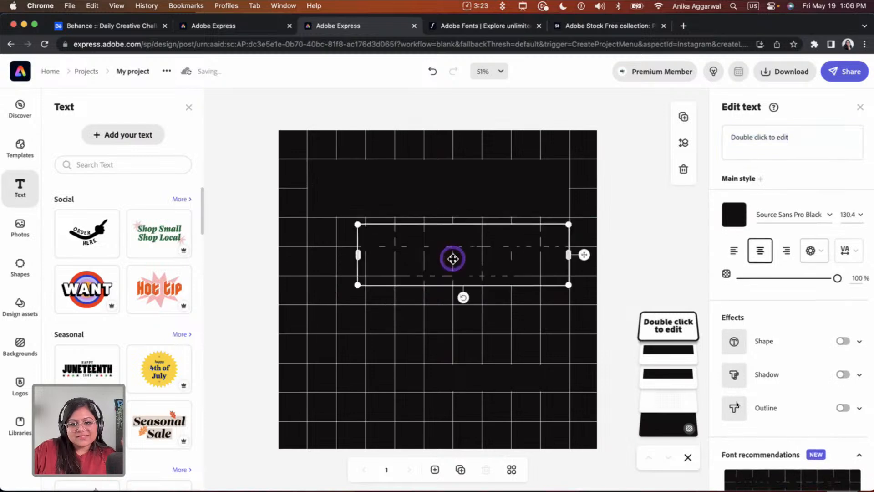
{"action": "left_click", "coordinate": [734, 228]}
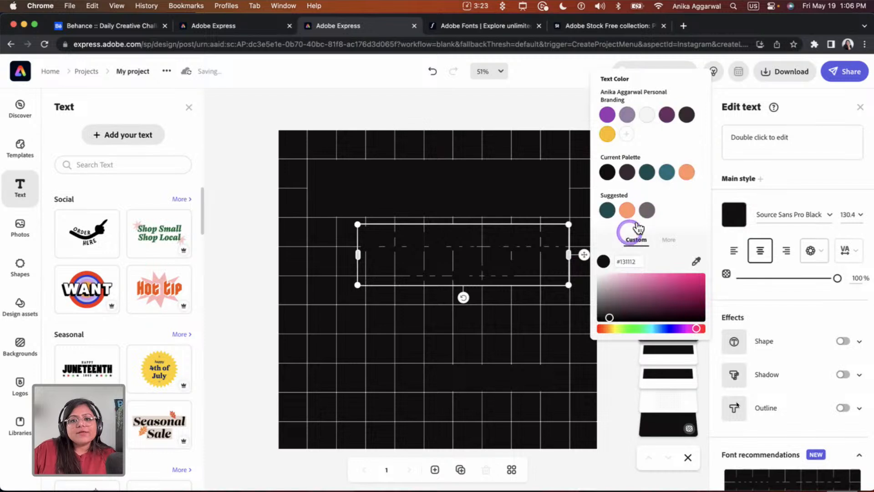
{"action": "left_click", "coordinate": [651, 114]}
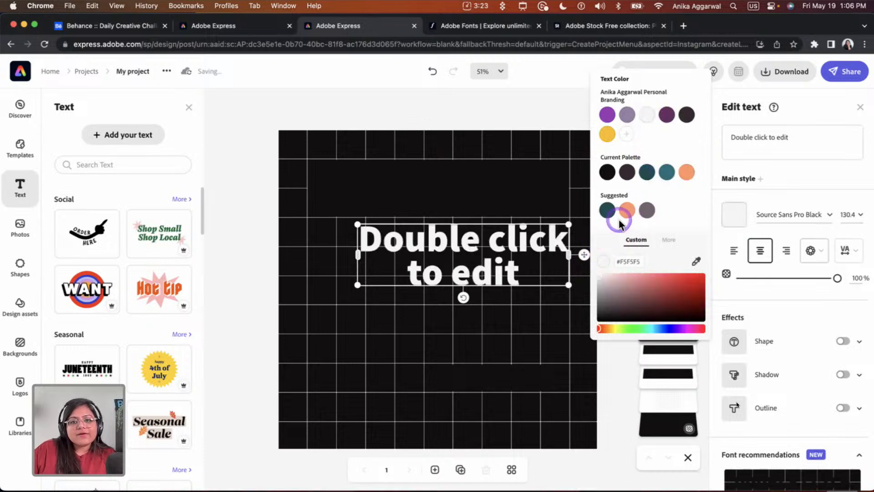
Step: Change the text to "Free Giveaway", scale it to a single line at about size 106.9, and place it in the upper blank band
{"action": "left_click", "coordinate": [796, 141]}
{"action": "left_click_drag", "start_coordinate": [794, 139], "coordinate": [732, 136]}
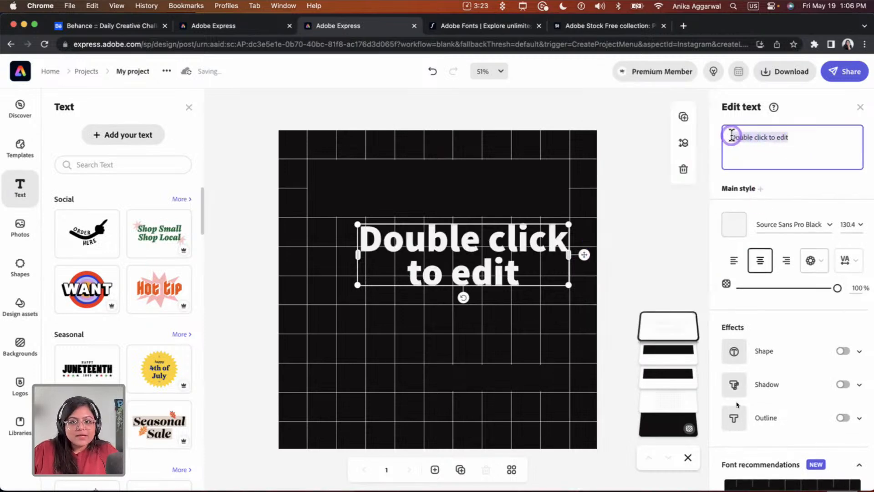
{"action": "type", "text": "Free Gi"}
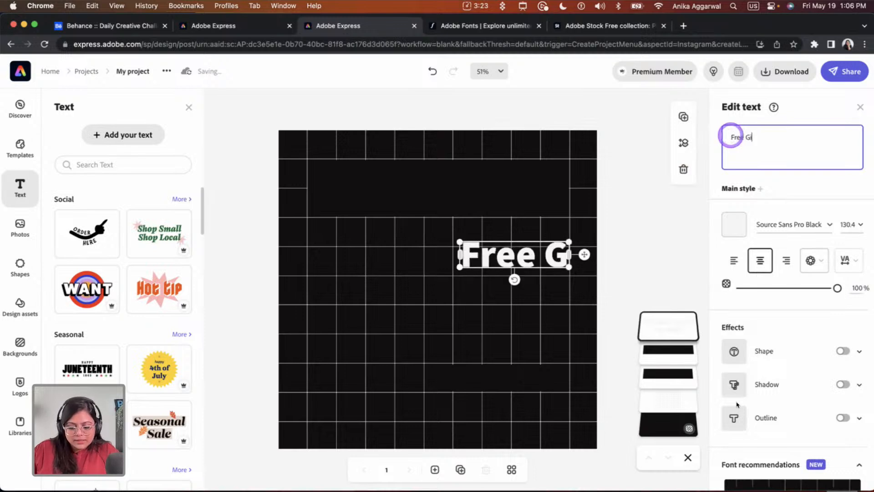
{"action": "type", "text": "veaway"}
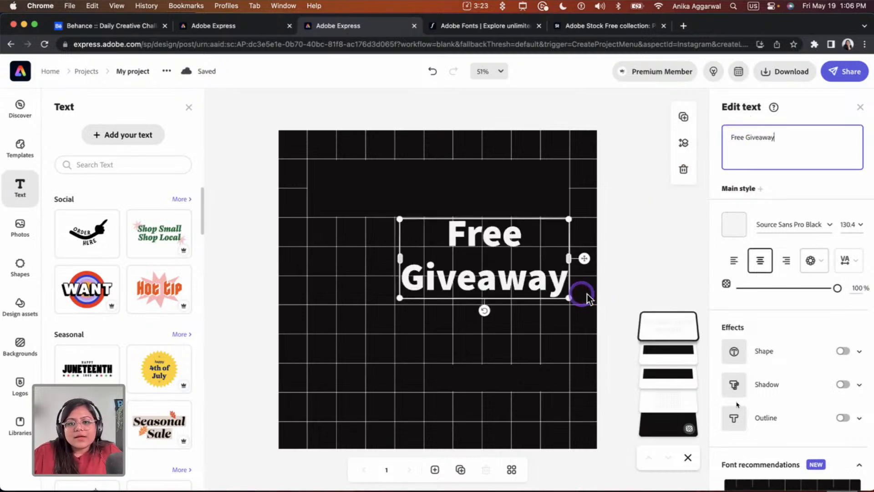
{"action": "left_click_drag", "start_coordinate": [572, 296], "coordinate": [606, 255]}
{"action": "left_click_drag", "start_coordinate": [523, 237], "coordinate": [467, 184]}
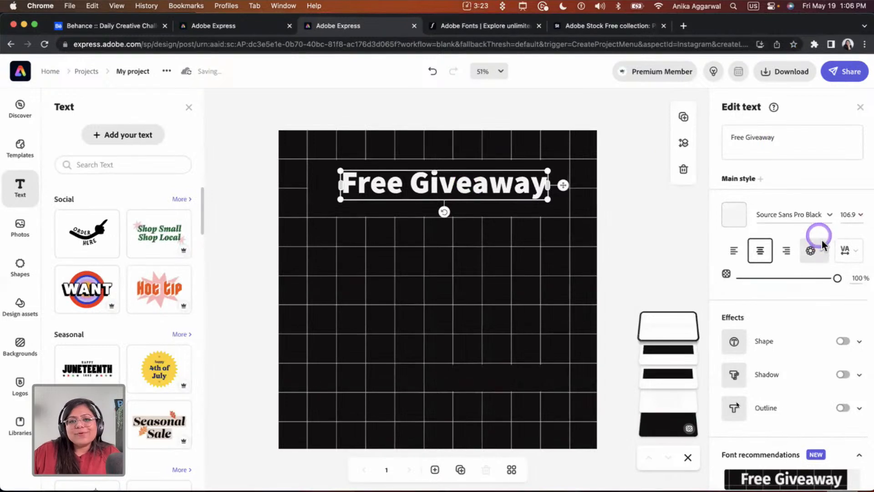
Step: Open the heading's font choices, check the Adobe Fonts site and the reference design, and close the reference design
{"action": "left_click", "coordinate": [828, 215]}
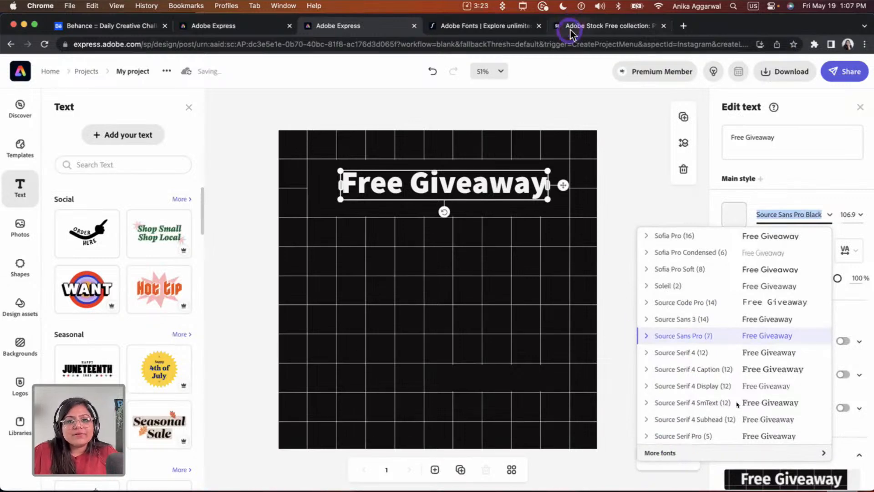
{"action": "left_click", "coordinate": [507, 30]}
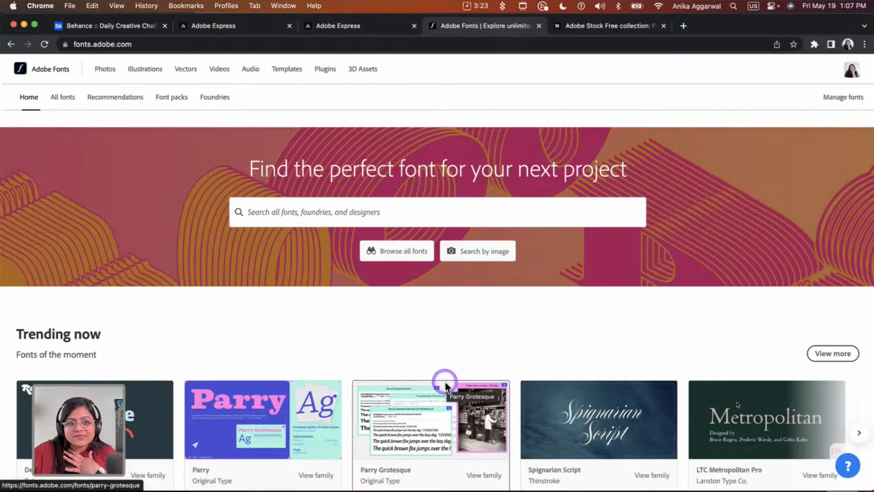
{"action": "left_click", "coordinate": [246, 27]}
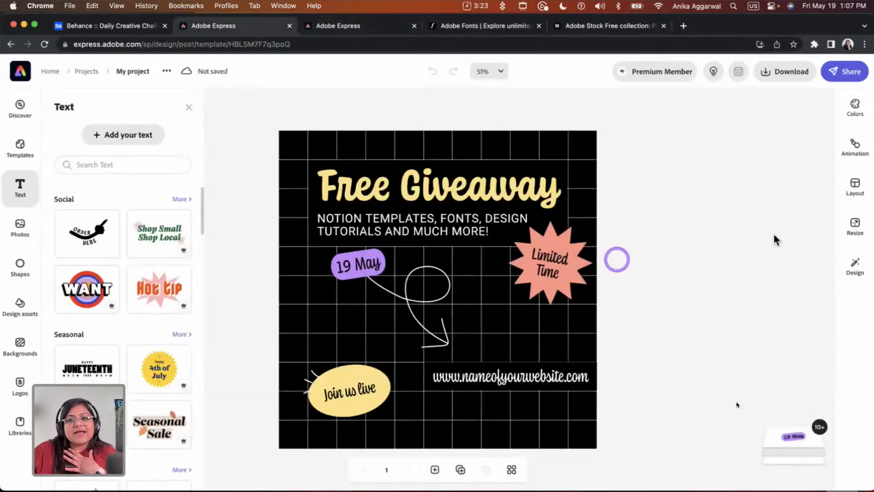
{"action": "left_click", "coordinate": [310, 27]}
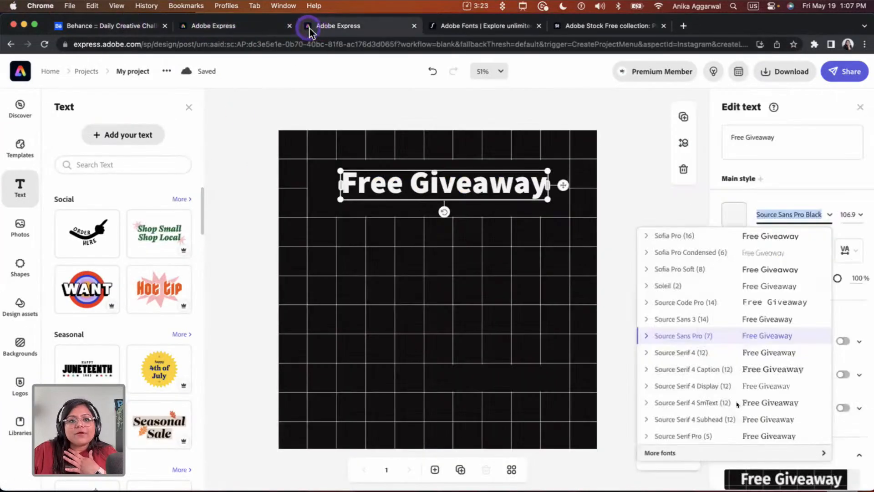
{"action": "left_click", "coordinate": [289, 26]}
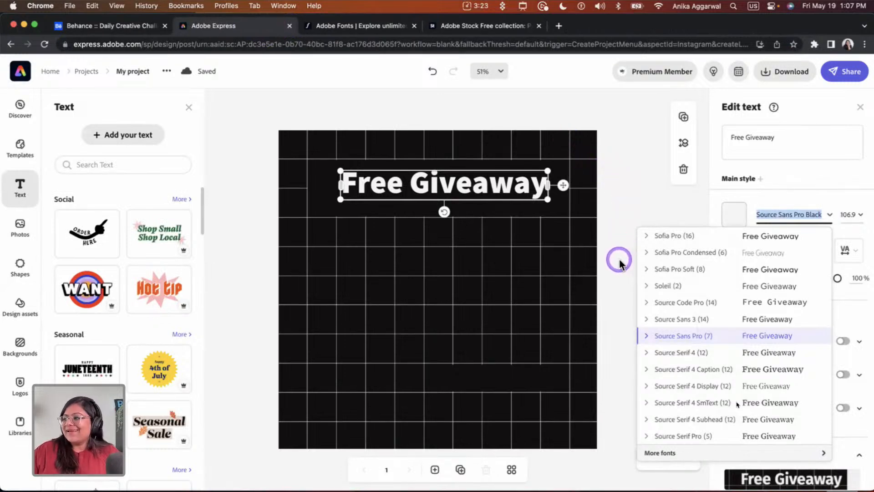
Step: Browse the additional font categories for the "Free Giveaway" heading
{"action": "left_click", "coordinate": [660, 452]}
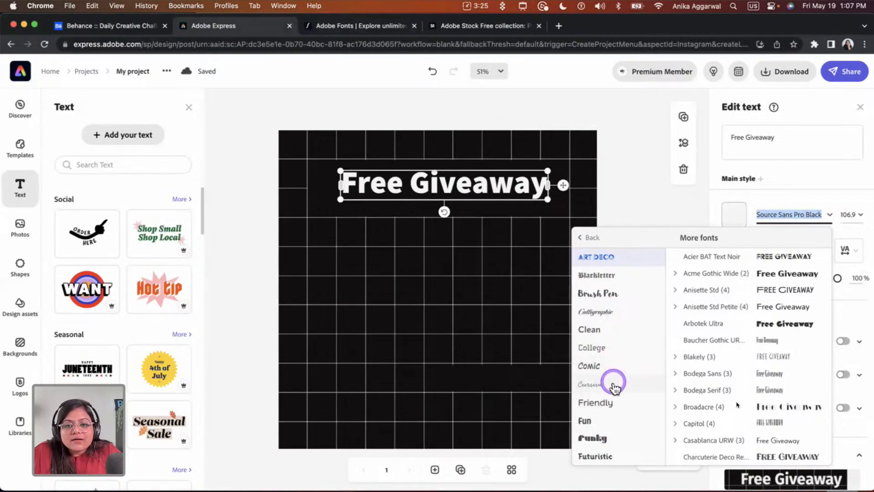
{"action": "scroll", "coordinate": [610, 428], "scroll_direction": "down", "scroll_amount": 2}
{"action": "scroll", "coordinate": [610, 430], "scroll_direction": "down", "scroll_amount": 6}
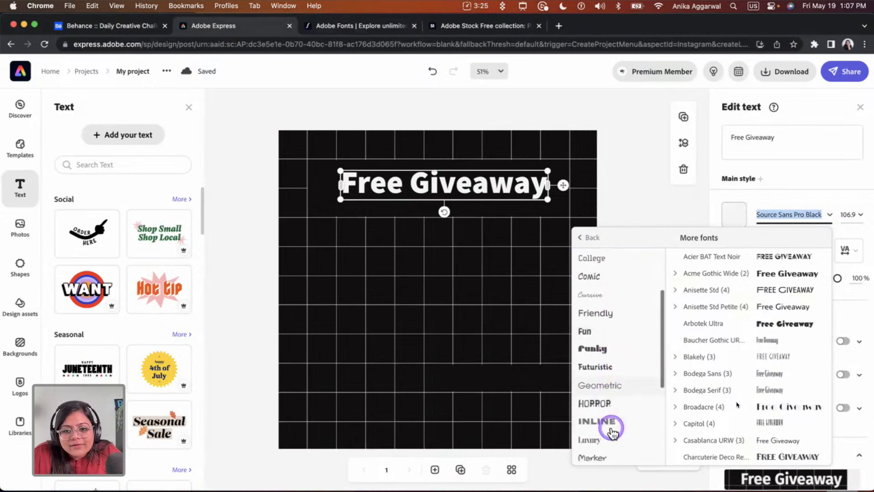
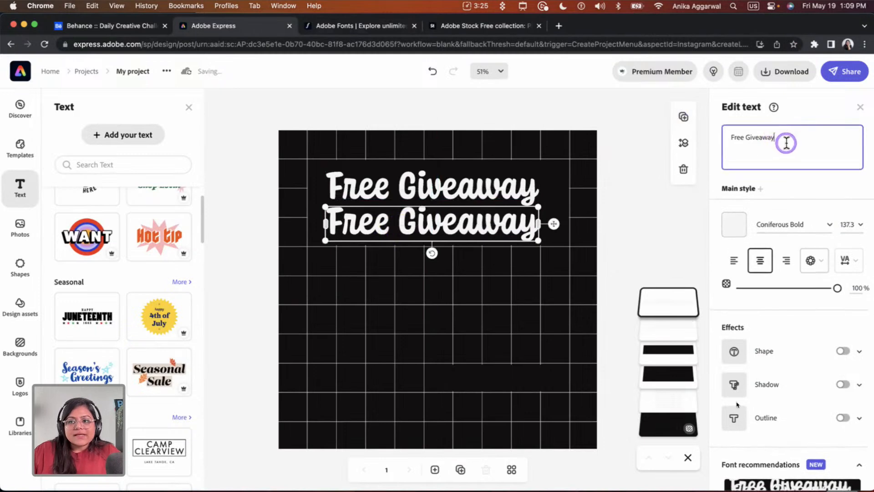
Step: Replace the duplicated heading's text with "Notion templates, fonts, design tutorials and much more!" and scale it down to about size 56.6
{"action": "left_click_drag", "start_coordinate": [839, 140], "coordinate": [711, 145]}
{"action": "type", "text": "Notio"}
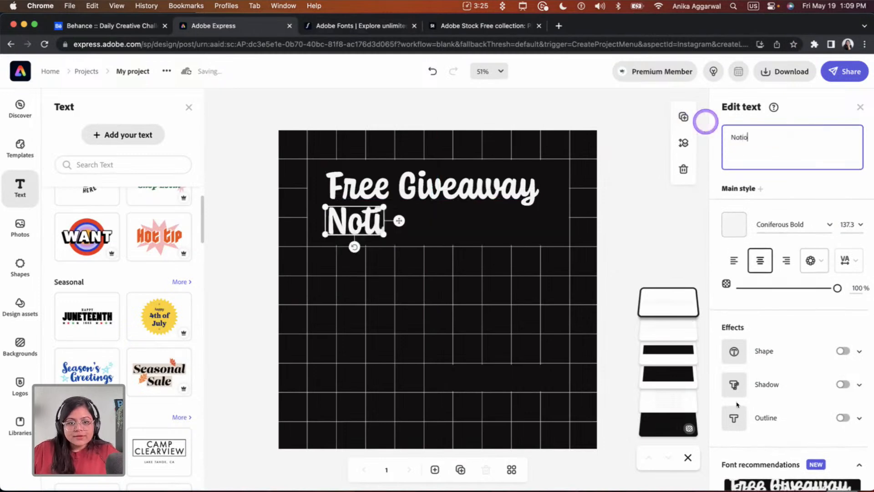
{"action": "type", "text": "n template"}
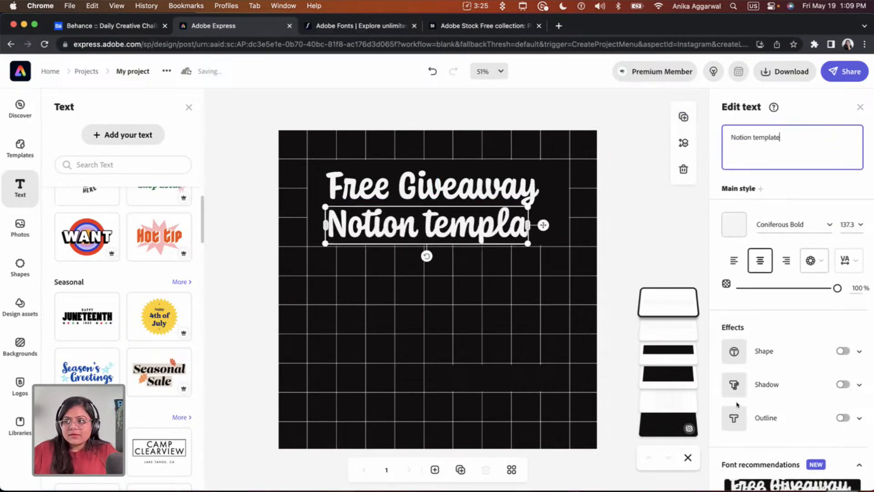
{"action": "type", "text": "s, fonts, design "}
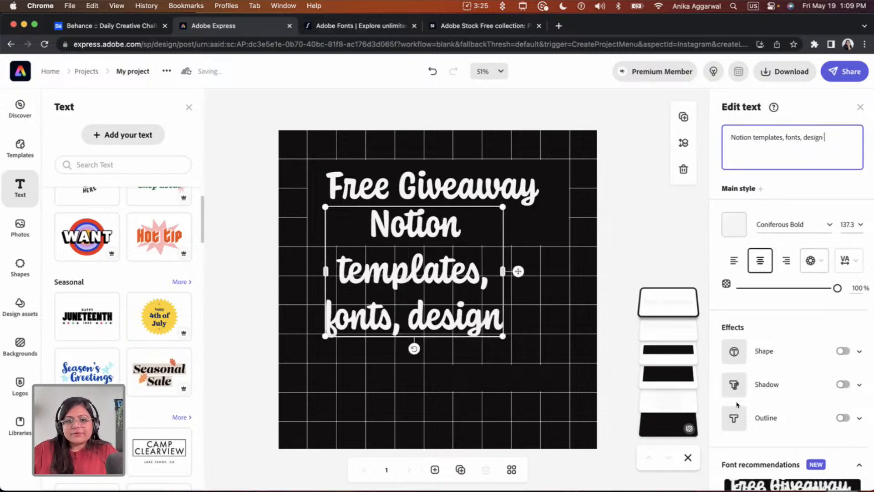
{"action": "type", "text": "tutorials"}
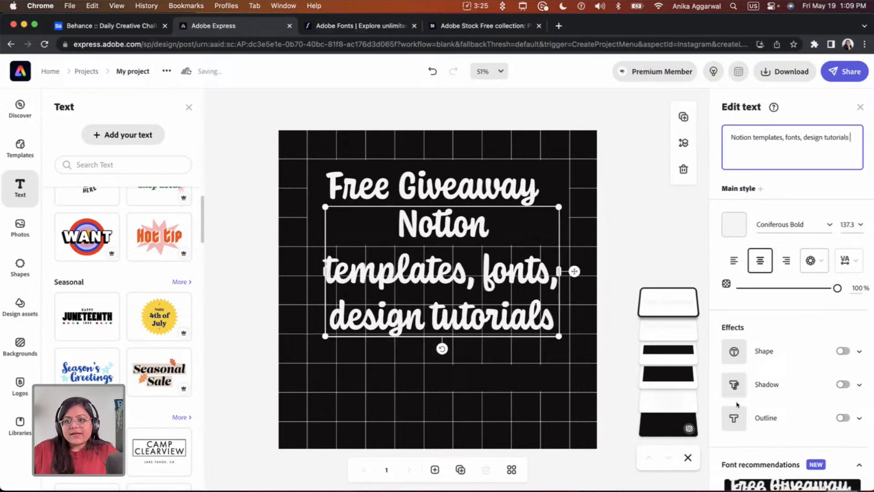
{"action": "type", "text": " and much more!"}
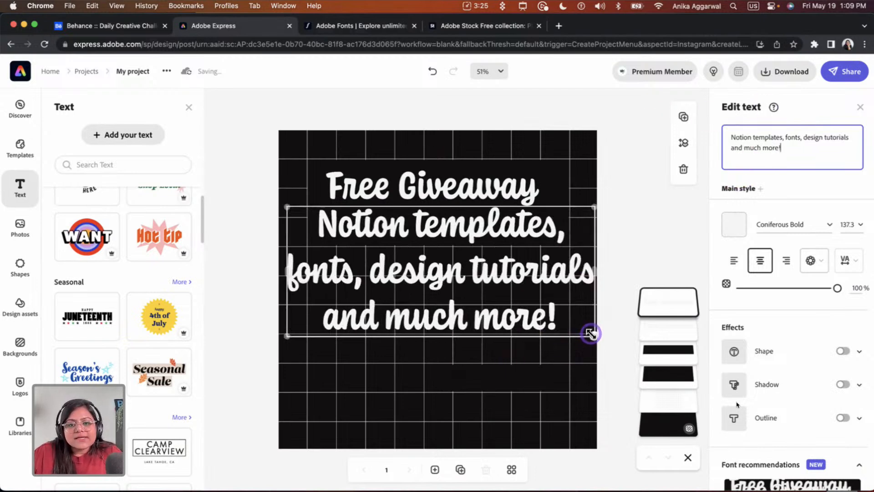
{"action": "left_click_drag", "start_coordinate": [592, 335], "coordinate": [549, 242]}
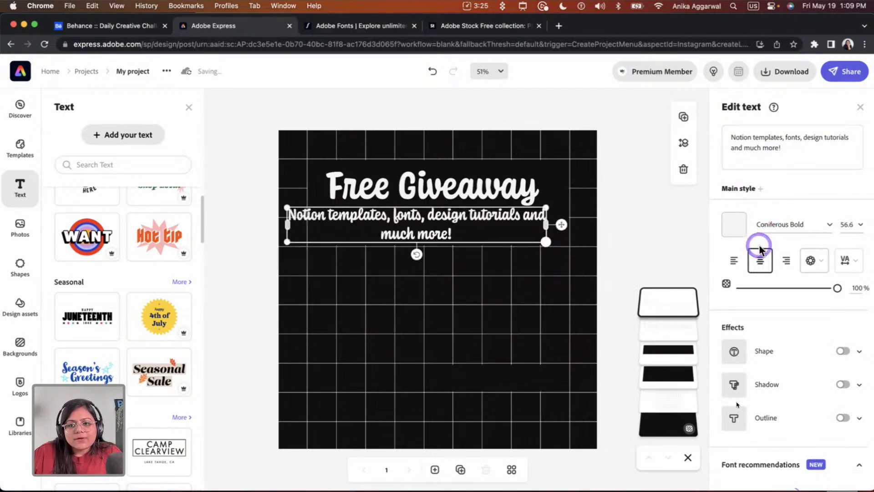
Step: Left-align the subtitle and set its font to Apparat Regular from the additional Clean fonts
{"action": "left_click", "coordinate": [734, 252]}
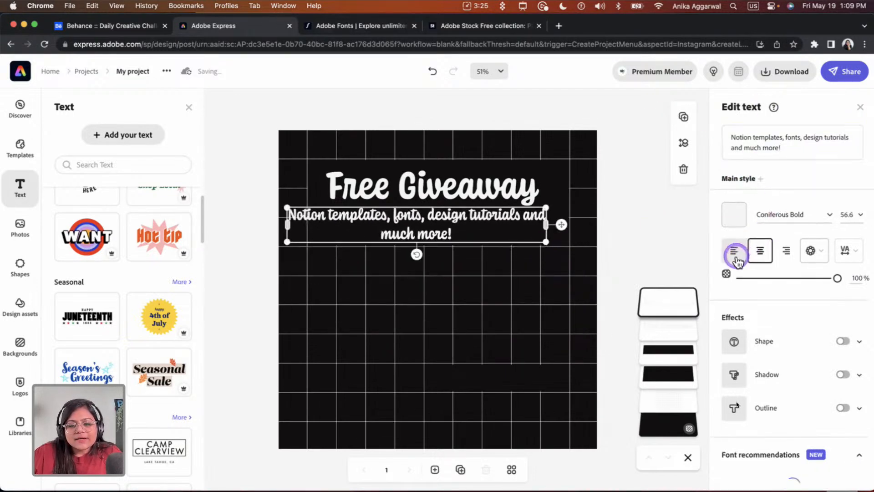
{"action": "left_click", "coordinate": [769, 208]}
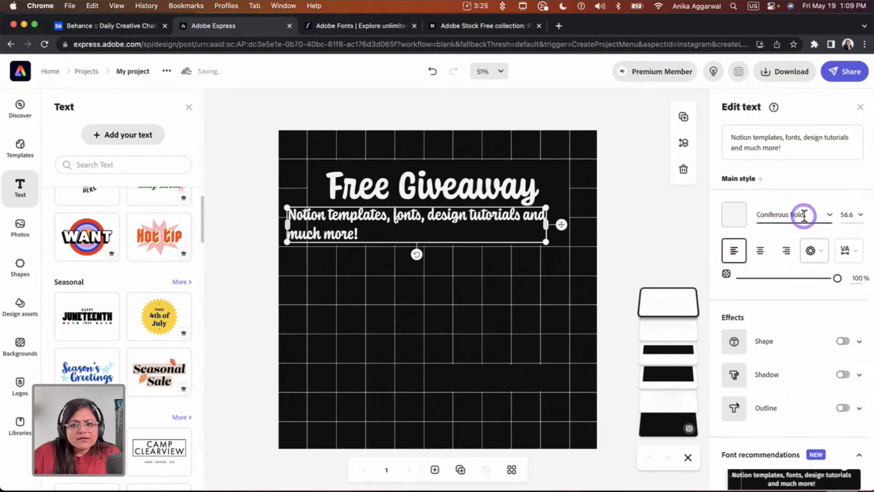
{"action": "left_click", "coordinate": [830, 219]}
{"action": "left_click", "coordinate": [667, 451]}
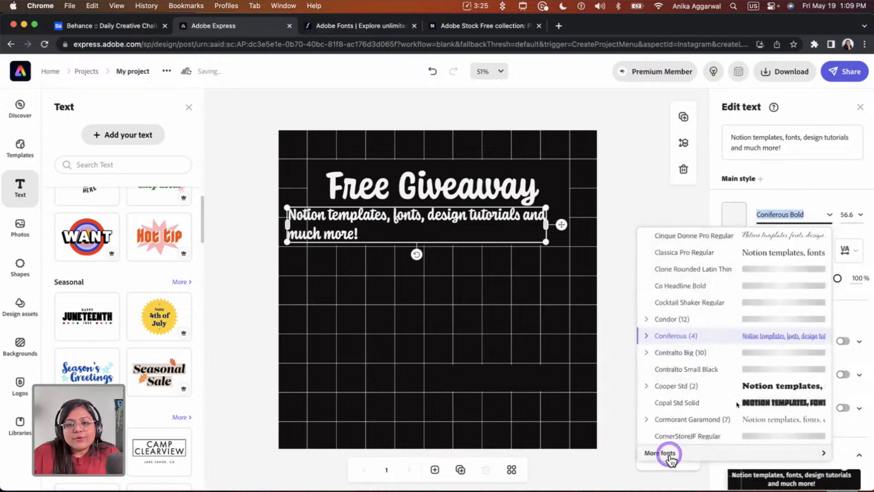
{"action": "left_click", "coordinate": [611, 331]}
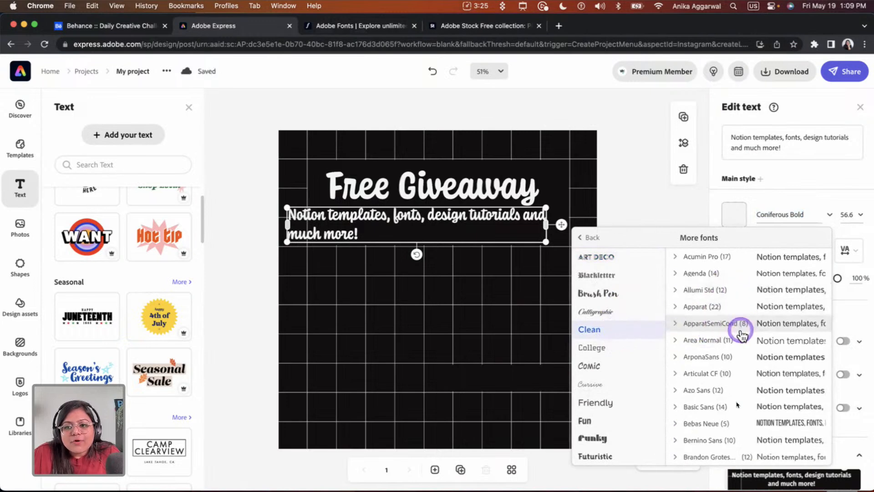
{"action": "left_click", "coordinate": [712, 306]}
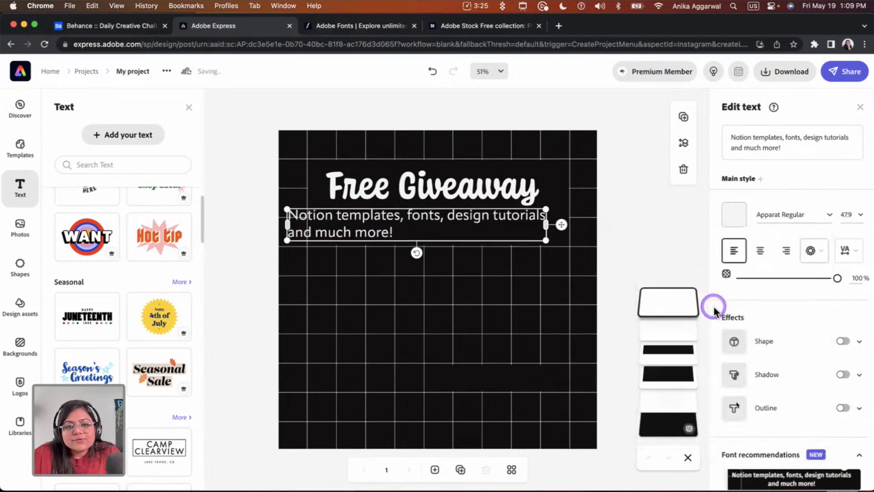
Step: Narrow the subtitle's text box to about the heading's width and place it directly below, aligned with the heading's left edge
{"action": "left_click_drag", "start_coordinate": [545, 224], "coordinate": [496, 223]}
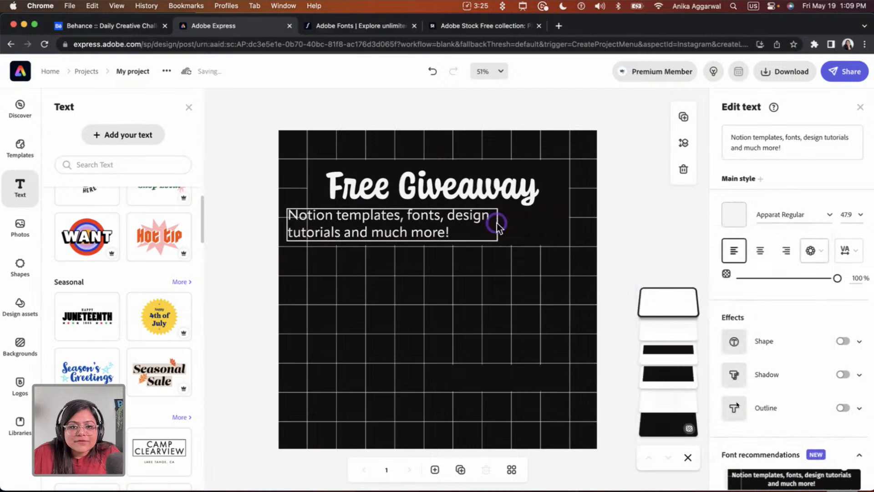
{"action": "left_click_drag", "start_coordinate": [399, 215], "coordinate": [441, 213]}
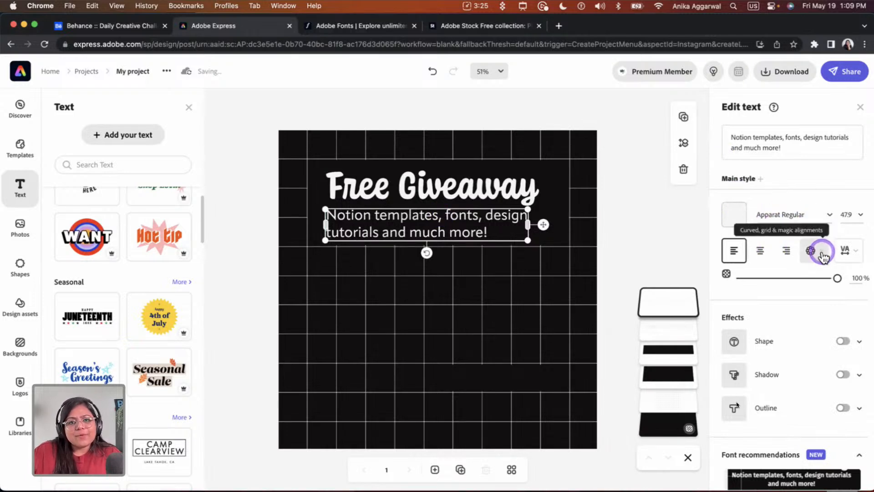
Step: Try the Capitalize & fit magic alignment on the subtitle and undo it
{"action": "left_click", "coordinate": [823, 250]}
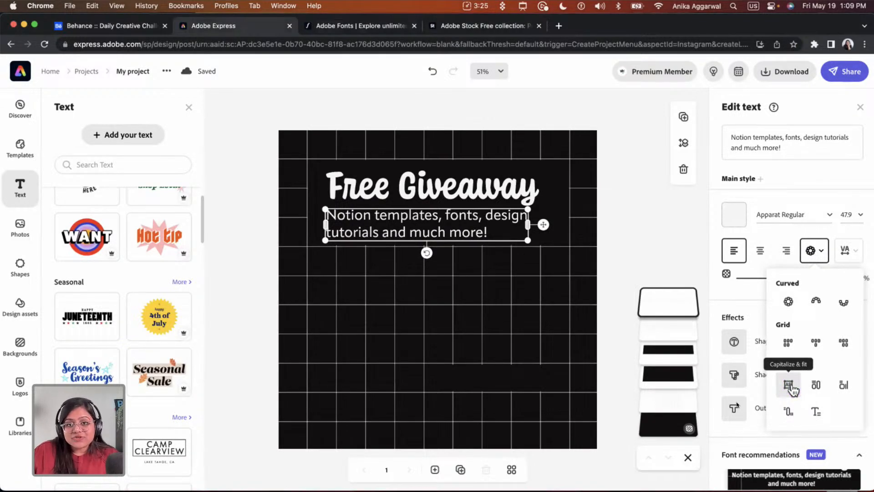
{"action": "left_click", "coordinate": [789, 385]}
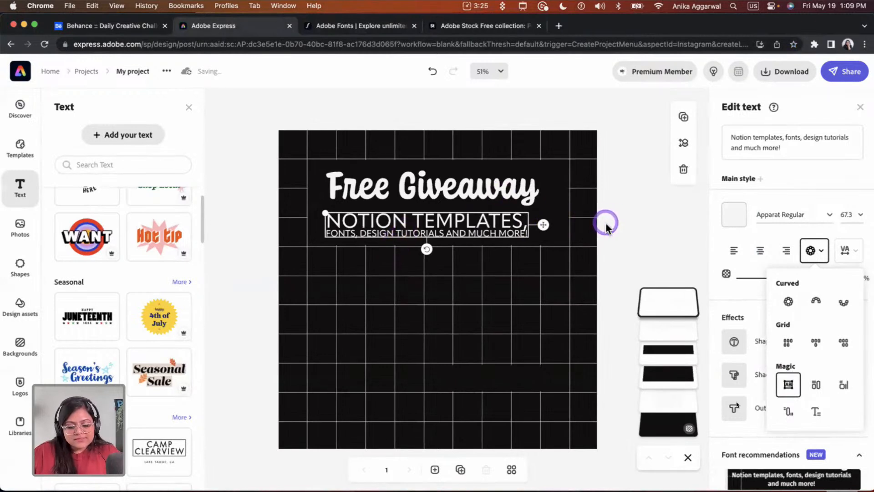
{"action": "key", "text": "super+z"}
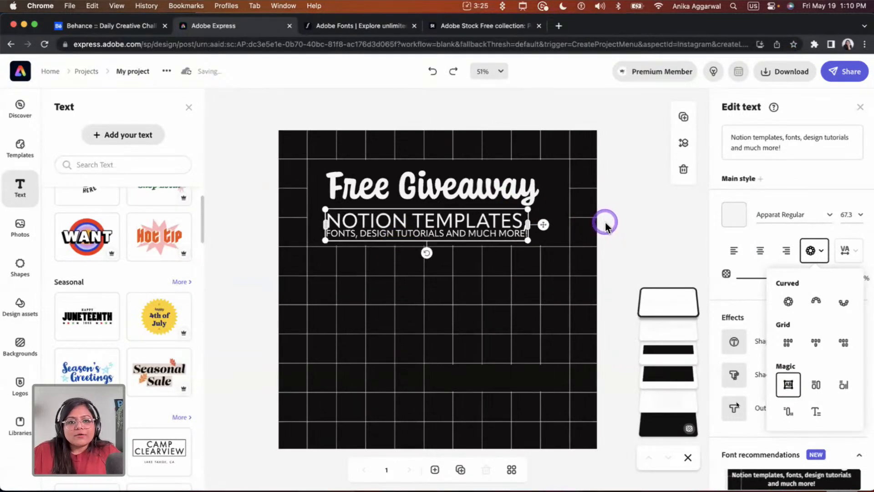
{"action": "left_click", "coordinate": [792, 147]}
{"action": "left_click_drag", "start_coordinate": [792, 148], "coordinate": [728, 132]}
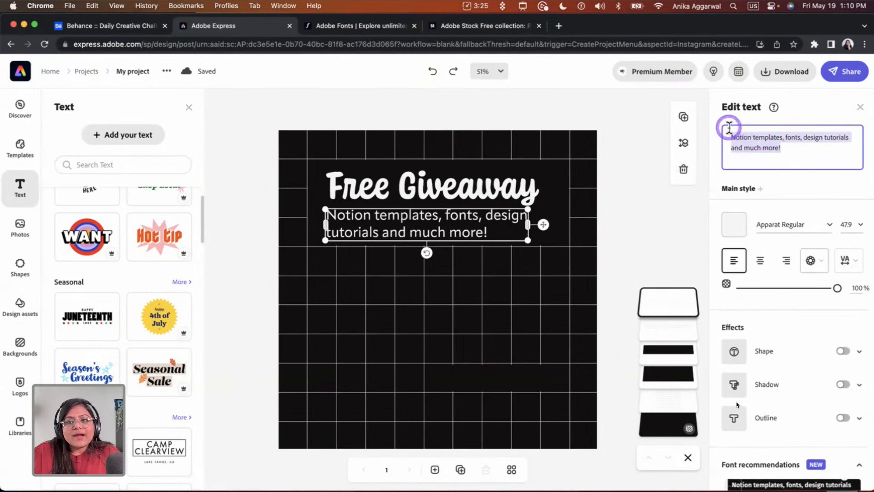
{"action": "left_click", "coordinate": [643, 193]}
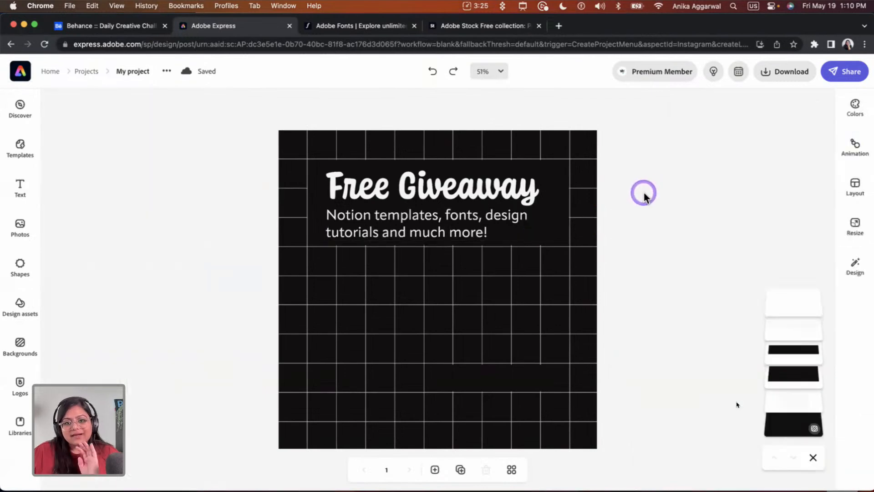
Step: Colour the "Free Giveaway" heading with the brand palette's yellow, #FABB0A
{"action": "left_click", "coordinate": [423, 195]}
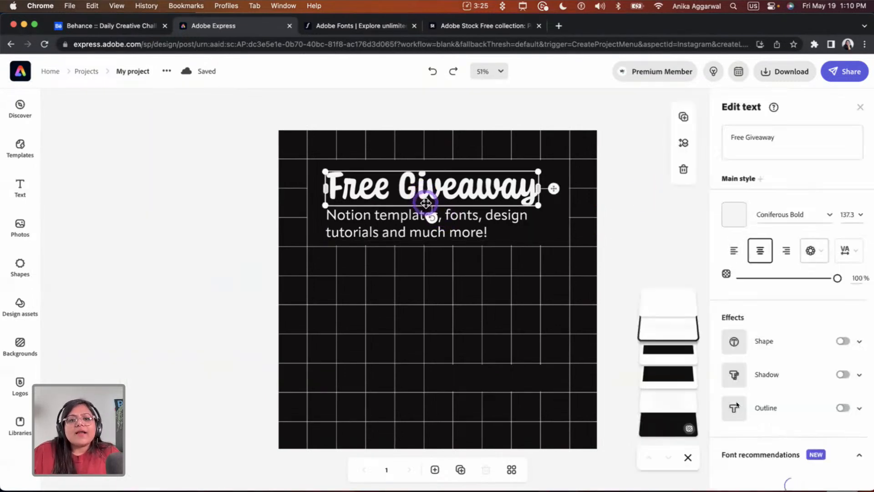
{"action": "left_click", "coordinate": [731, 218]}
{"action": "left_click", "coordinate": [606, 136]}
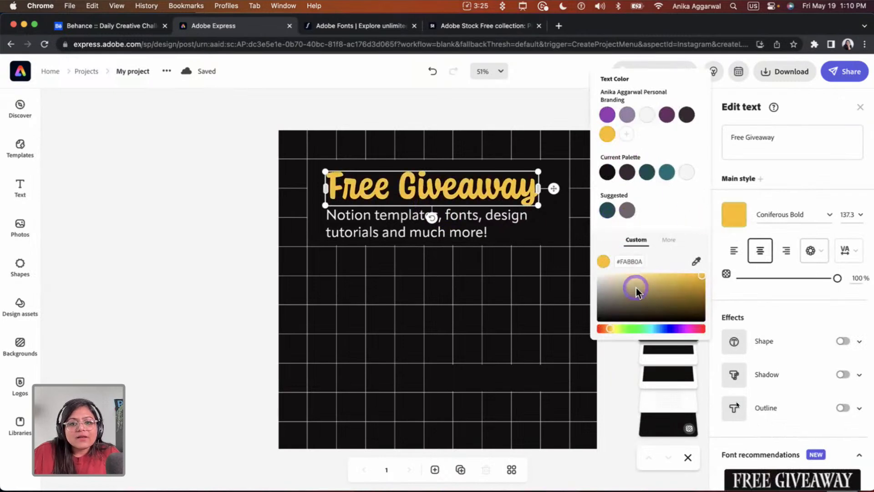
{"action": "left_click", "coordinate": [196, 222]}
{"action": "left_click", "coordinate": [209, 215]}
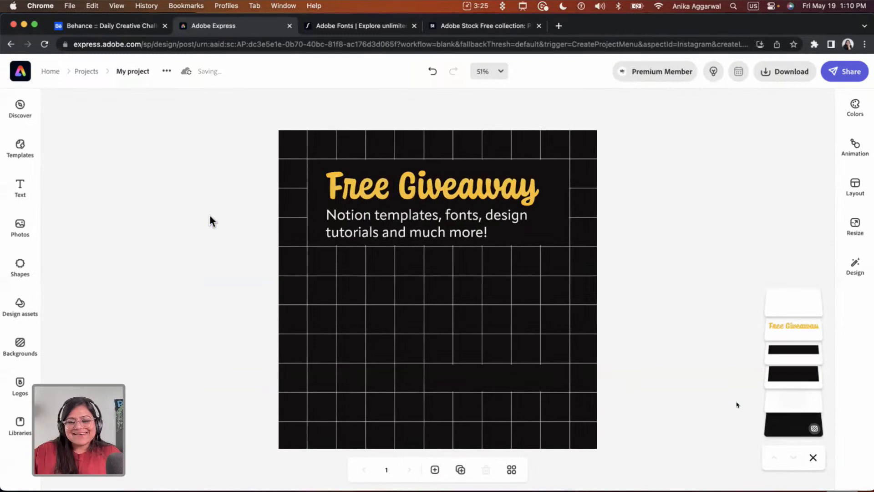
Step: Add an oval from the basic circle shapes to the middle of the canvas
{"action": "left_click", "coordinate": [21, 262]}
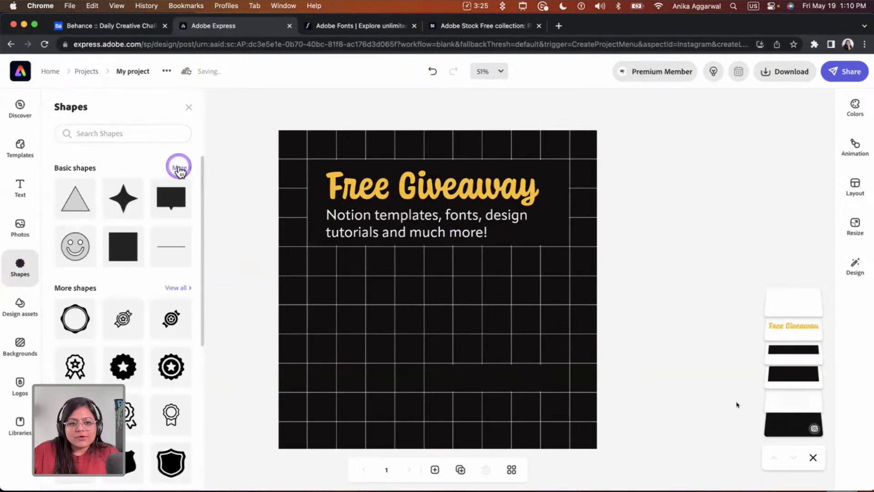
{"action": "left_click", "coordinate": [179, 169]}
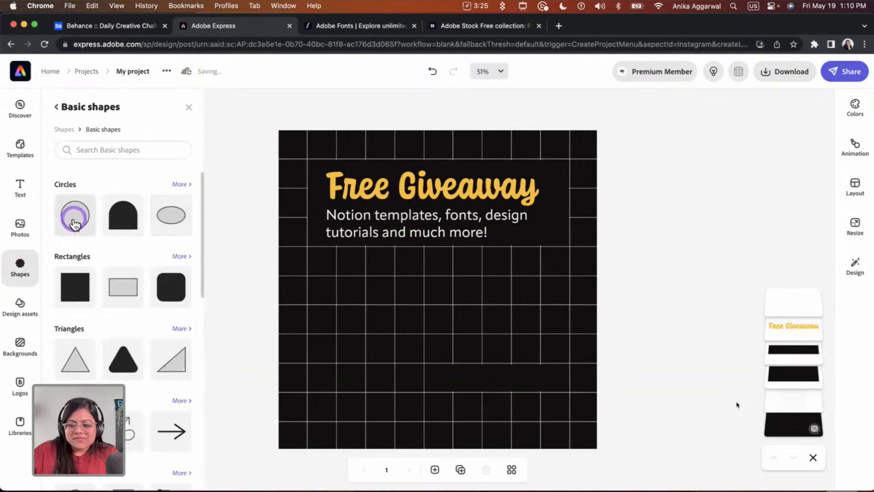
{"action": "left_click", "coordinate": [156, 217]}
{"action": "left_click", "coordinate": [384, 300]}
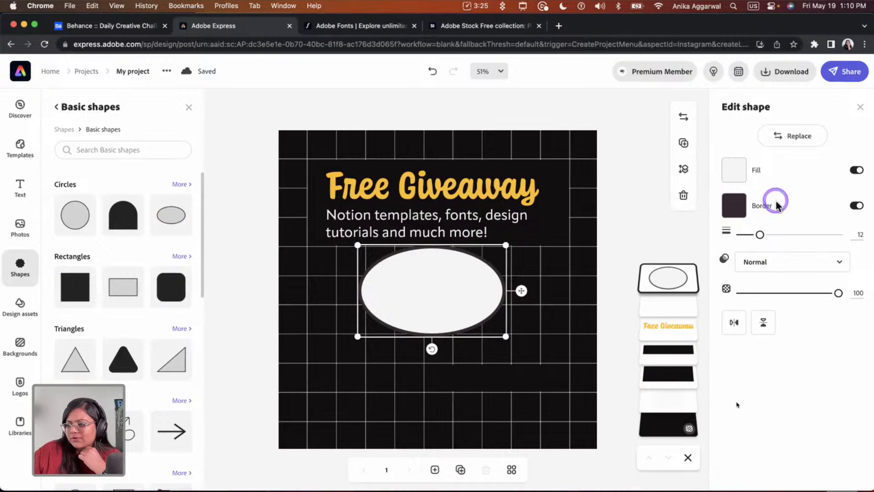
Step: Remove the oval's border and fill it with the heading's yellow from the current palette
{"action": "left_click", "coordinate": [775, 204]}
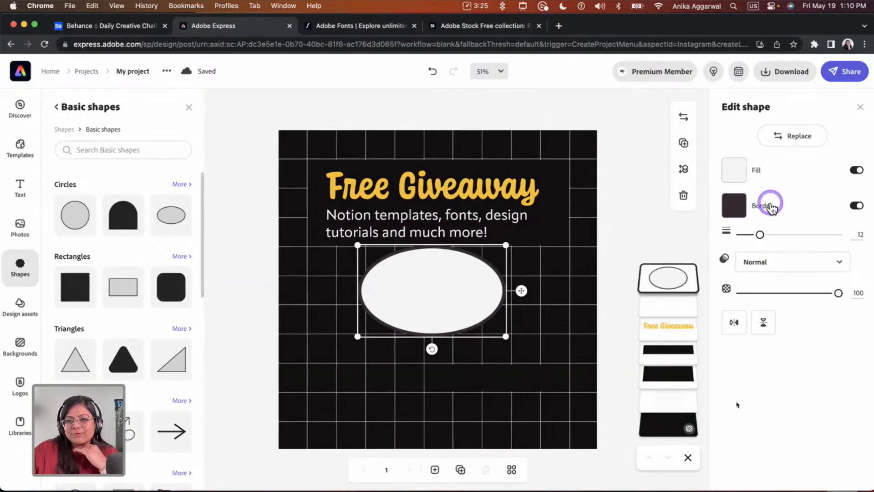
{"action": "left_click", "coordinate": [754, 244]}
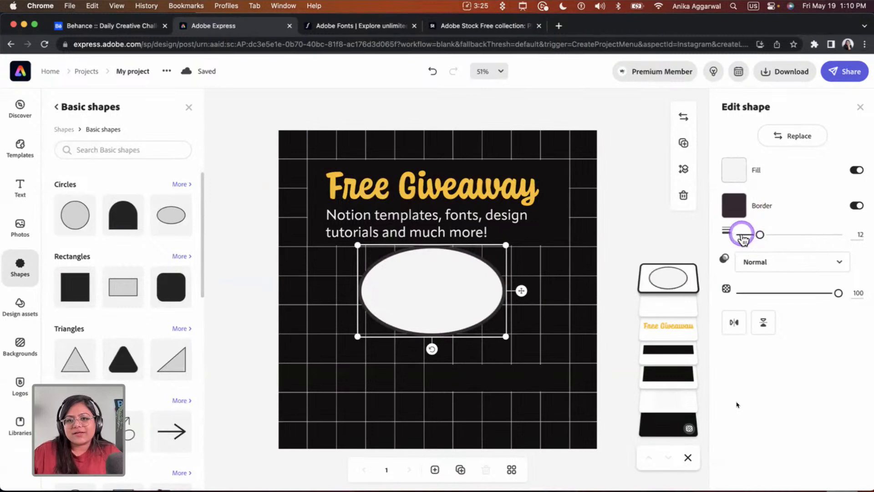
{"action": "left_click", "coordinate": [855, 206]}
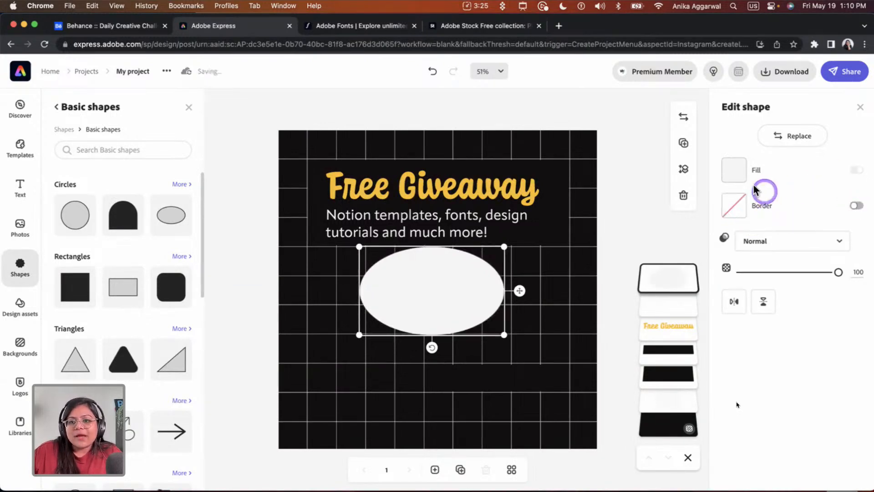
{"action": "left_click", "coordinate": [735, 171]}
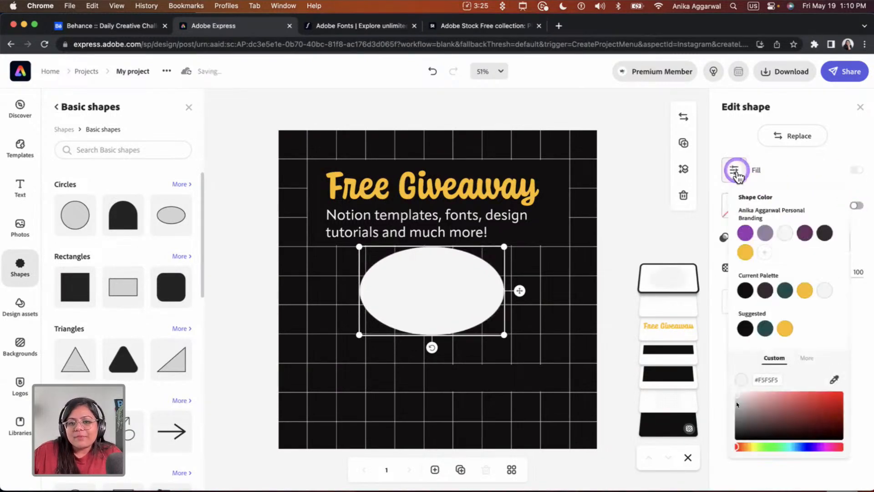
{"action": "left_click", "coordinate": [806, 292]}
Step: Place the oval in the canvas's lower-left area, tilted slightly counterclockwise and scaled down to about four grid squares wide
{"action": "left_click_drag", "start_coordinate": [468, 285], "coordinate": [409, 385]}
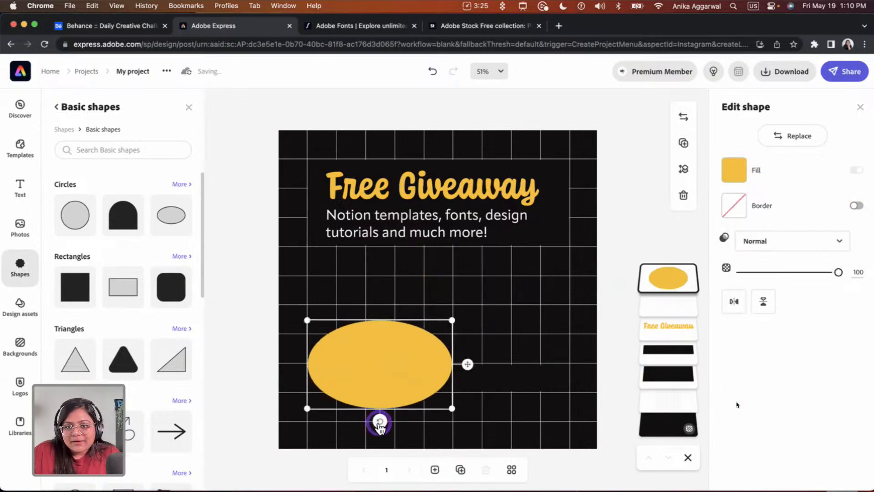
{"action": "left_click_drag", "start_coordinate": [379, 423], "coordinate": [392, 417]}
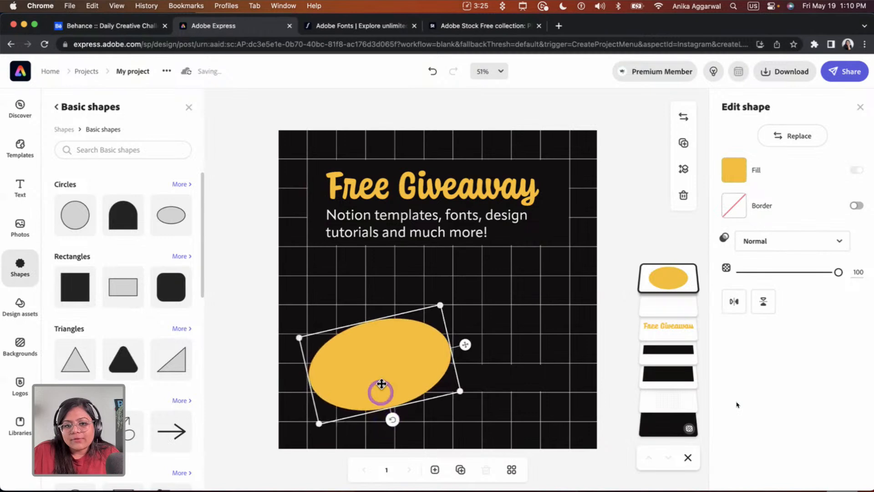
{"action": "left_click_drag", "start_coordinate": [382, 388], "coordinate": [376, 383]}
{"action": "left_click_drag", "start_coordinate": [430, 321], "coordinate": [405, 347]}
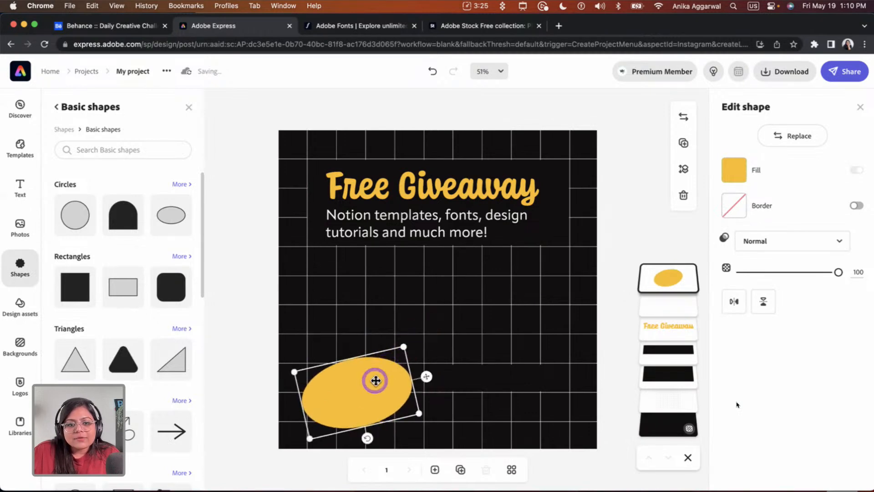
{"action": "left_click_drag", "start_coordinate": [375, 381], "coordinate": [379, 372]}
Step: Duplicate the "Free Giveaway" heading into the area above the oval and change the copy's text to "Join us live!"
{"action": "left_click", "coordinate": [380, 190]}
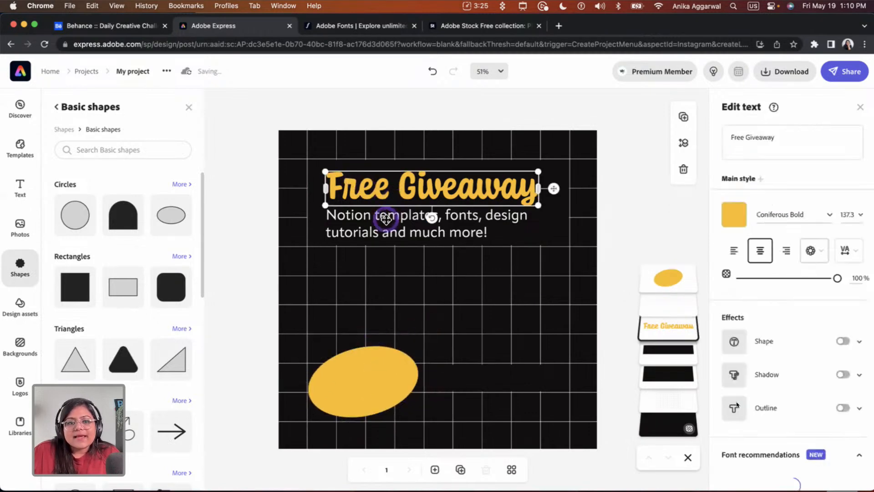
{"action": "left_click_drag", "start_coordinate": [384, 190], "coordinate": [364, 298]}
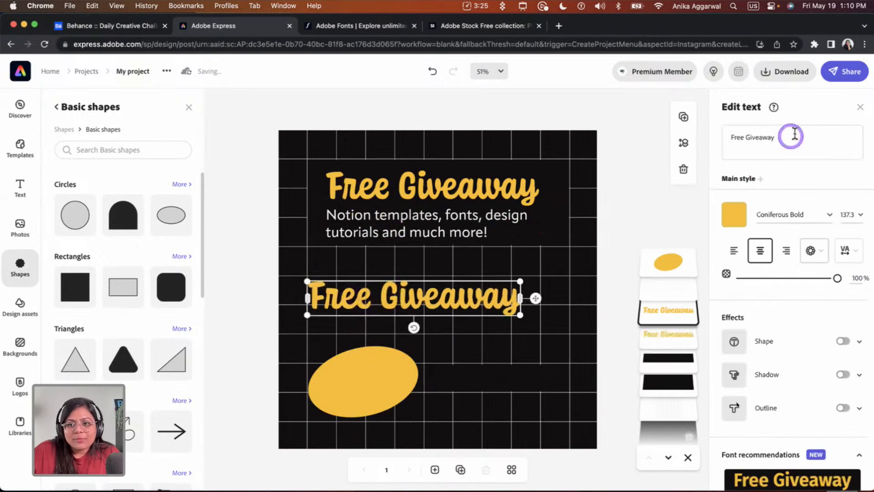
{"action": "left_click_drag", "start_coordinate": [792, 135], "coordinate": [748, 136]}
{"action": "type", "text": "Join u"}
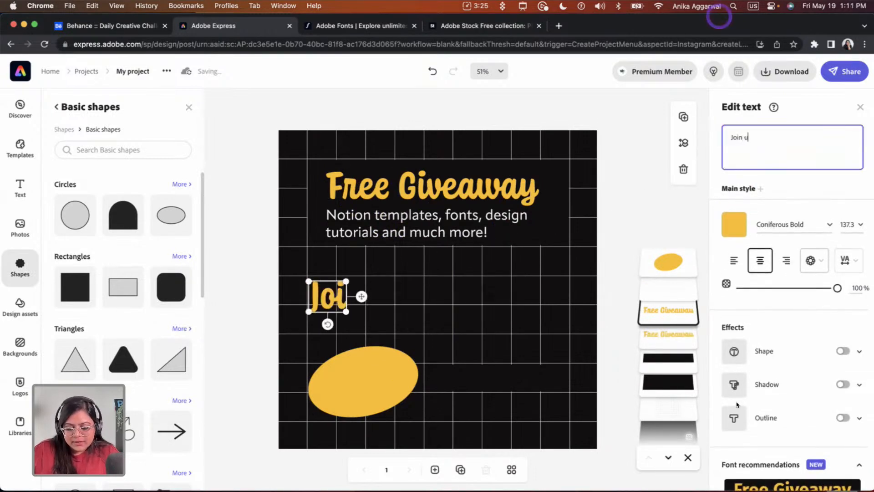
{"action": "type", "text": "s live!"}
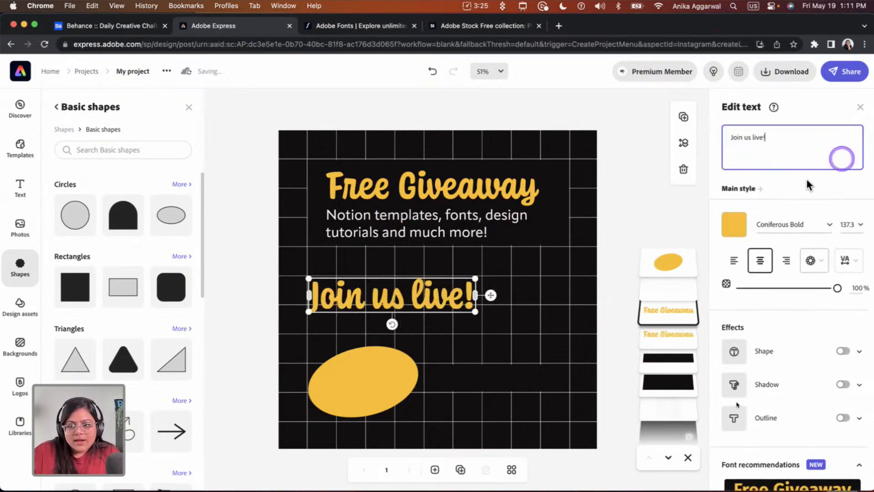
Step: Recolor the "Join us live!" text to the near-black #131112 sampled from the canvas background
{"action": "left_click", "coordinate": [733, 226]}
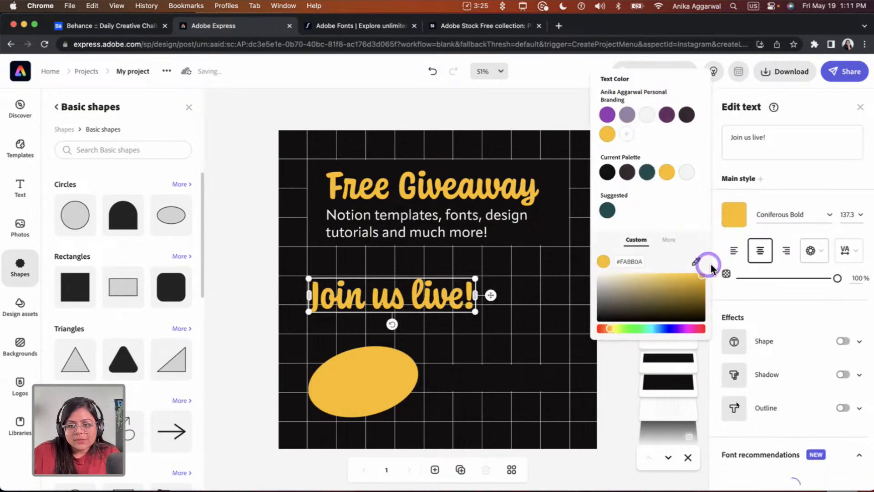
{"action": "left_click", "coordinate": [697, 263]}
{"action": "left_click", "coordinate": [532, 268]}
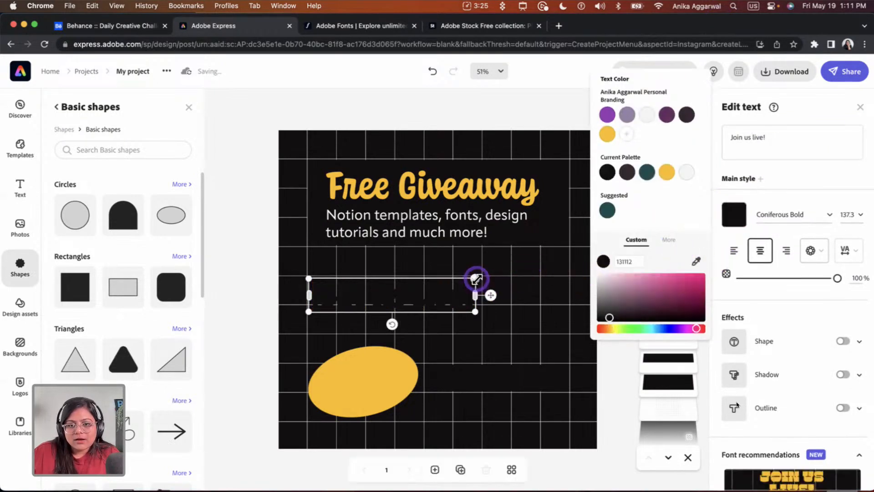
Step: Layer the "Join us live!" text above the yellow oval, scaled down and tilted to fit on one line inside it
{"action": "left_click_drag", "start_coordinate": [475, 279], "coordinate": [383, 388]}
{"action": "left_click_drag", "start_coordinate": [329, 383], "coordinate": [286, 342]}
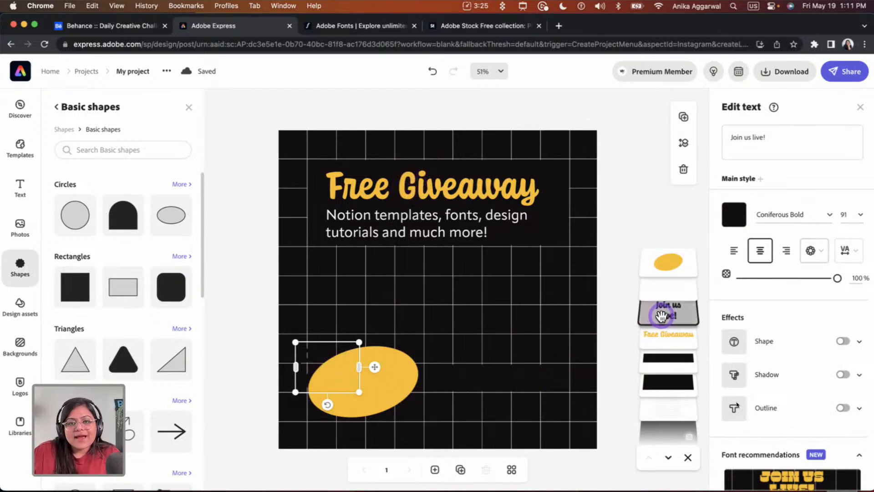
{"action": "left_click_drag", "start_coordinate": [666, 316], "coordinate": [665, 260]}
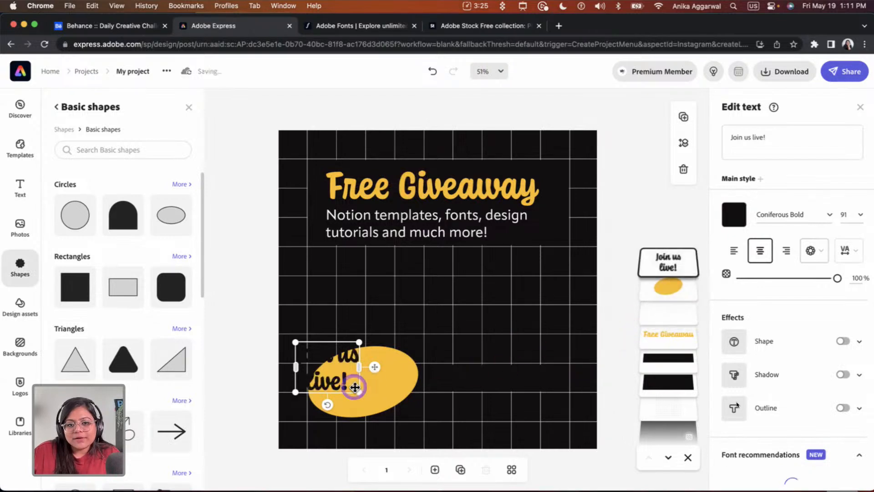
{"action": "left_click_drag", "start_coordinate": [364, 385], "coordinate": [375, 405]}
{"action": "mouse_move", "coordinate": [419, 370]}
{"action": "left_mouse_down"}
{"action": "mouse_move", "coordinate": [401, 370]}
{"action": "mouse_move", "coordinate": [420, 370]}
{"action": "left_mouse_up"}
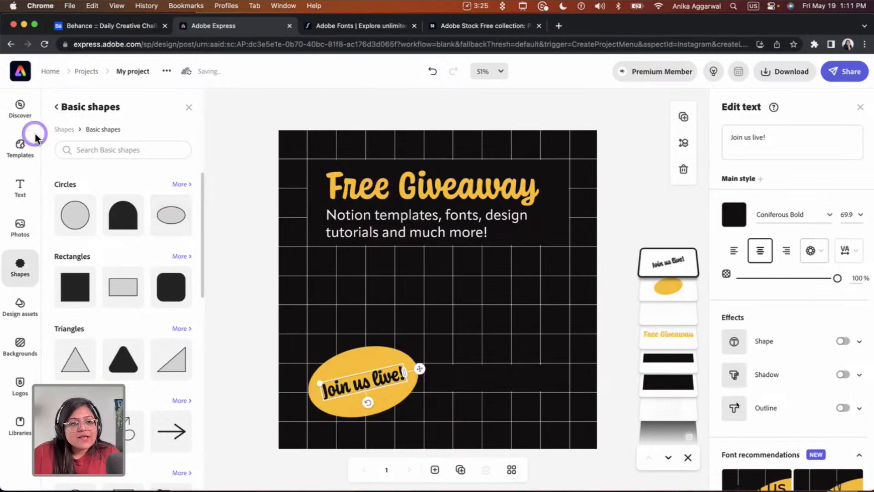
Step: Duplicate the "Join us live!" text to the empty area just above the oval and recolor the copy off-white #F5F5F5 from the current palette
{"action": "left_click", "coordinate": [451, 200]}
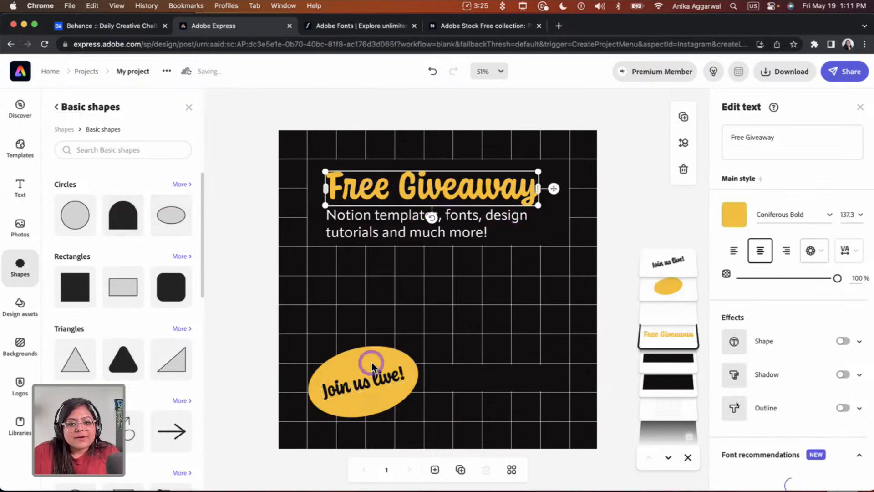
{"action": "left_click", "coordinate": [342, 378]}
{"action": "left_click", "coordinate": [684, 117]}
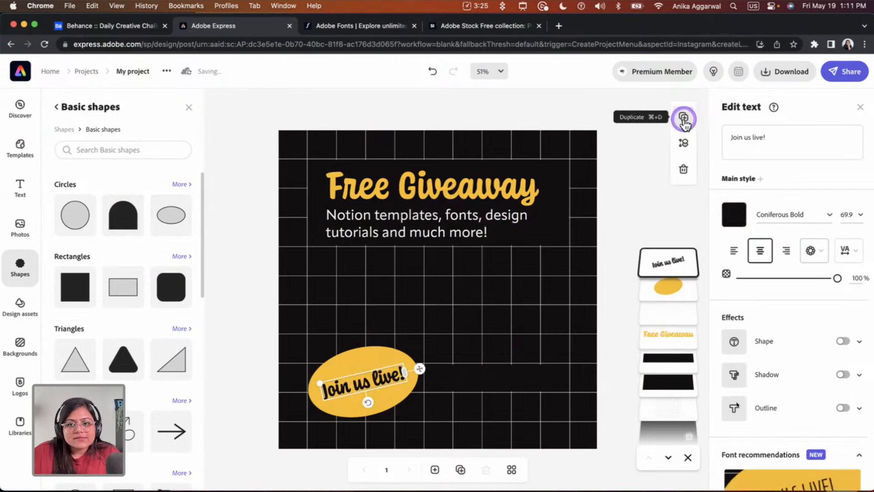
{"action": "left_click_drag", "start_coordinate": [380, 391], "coordinate": [449, 332]}
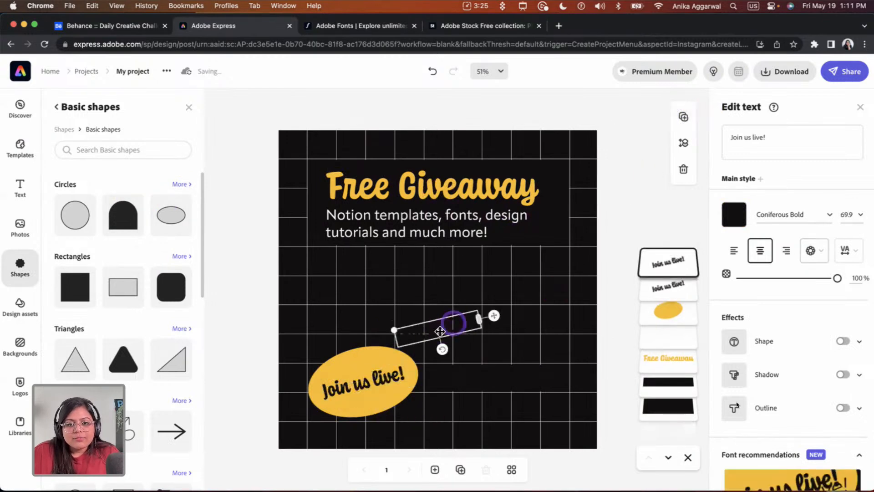
{"action": "left_click", "coordinate": [733, 215]}
{"action": "left_click", "coordinate": [687, 172]}
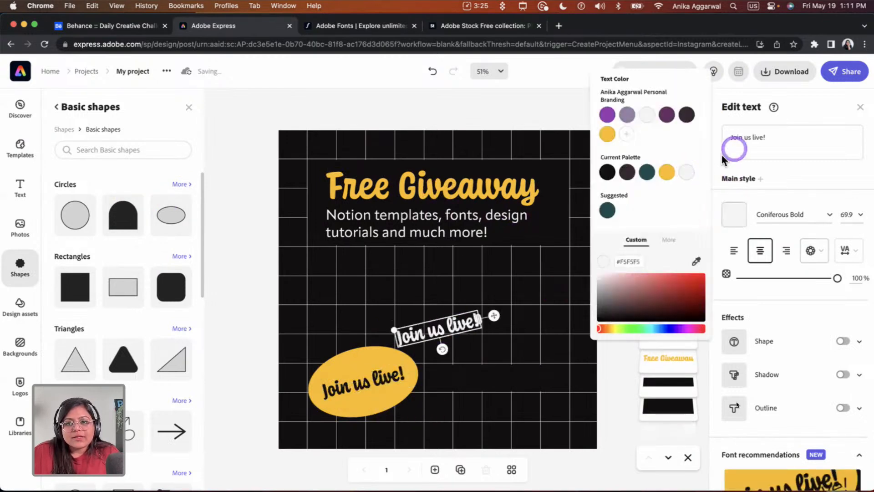
Step: Change the off-white copy's text to "19th May" and place it just below the start of the subtitle
{"action": "left_click_drag", "start_coordinate": [783, 139], "coordinate": [679, 48]}
{"action": "type", "text": "19th May"}
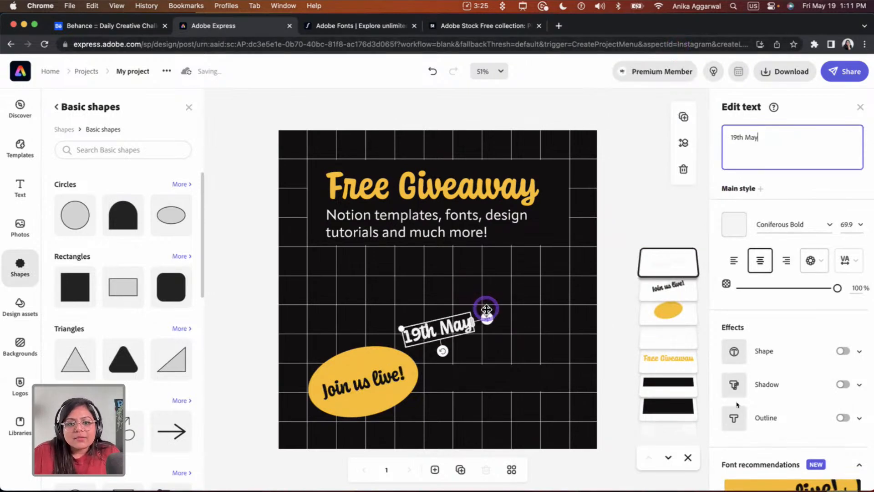
{"action": "left_click_drag", "start_coordinate": [486, 310], "coordinate": [417, 278]}
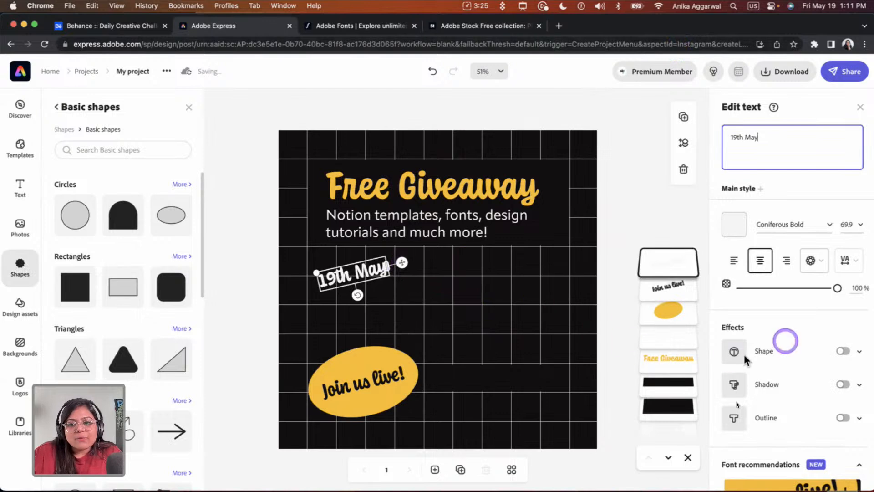
Step: Turn on the Shape effect behind the "19th May" text and color it purple #A469D0
{"action": "left_click", "coordinate": [841, 353]}
{"action": "scroll", "coordinate": [761, 390], "scroll_direction": "down", "scroll_amount": 2}
{"action": "left_click", "coordinate": [735, 329]}
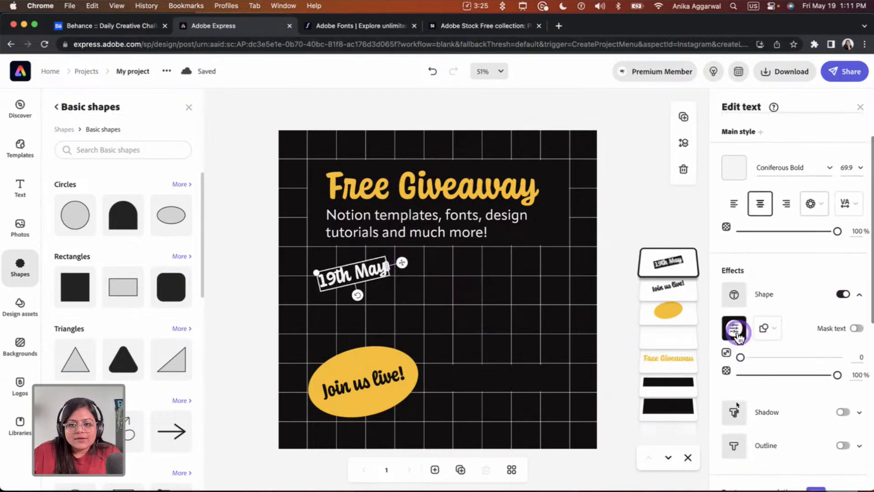
{"action": "left_click", "coordinate": [735, 329]}
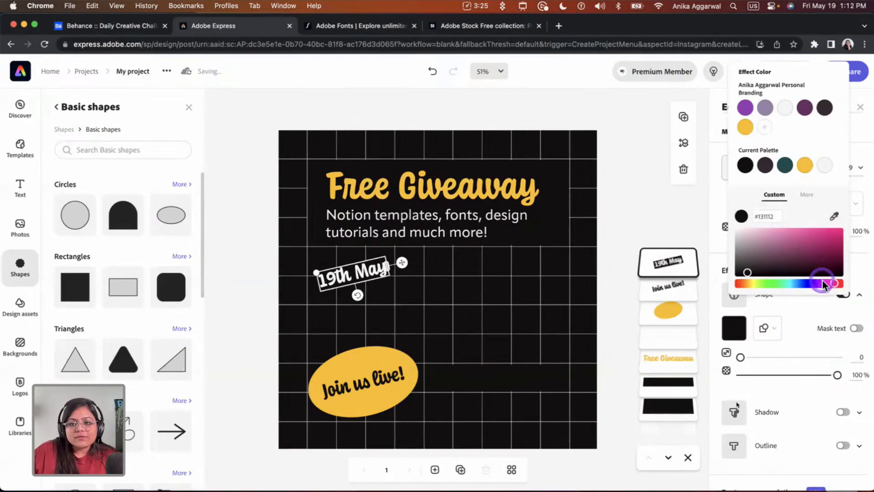
{"action": "left_click_drag", "start_coordinate": [823, 285], "coordinate": [817, 283]}
{"action": "mouse_move", "coordinate": [799, 255]}
{"action": "left_mouse_down"}
{"action": "mouse_move", "coordinate": [778, 232]}
{"action": "mouse_move", "coordinate": [789, 242]}
{"action": "left_mouse_up"}
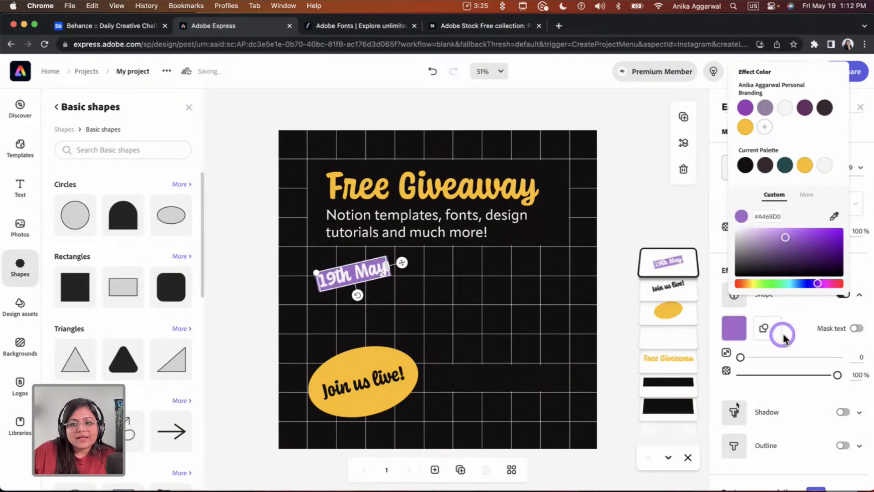
Step: Change the "19th May" background shape to the filled rounded pill and set its size to 40
{"action": "left_click_drag", "start_coordinate": [740, 356], "coordinate": [767, 358]}
{"action": "left_click", "coordinate": [763, 330]}
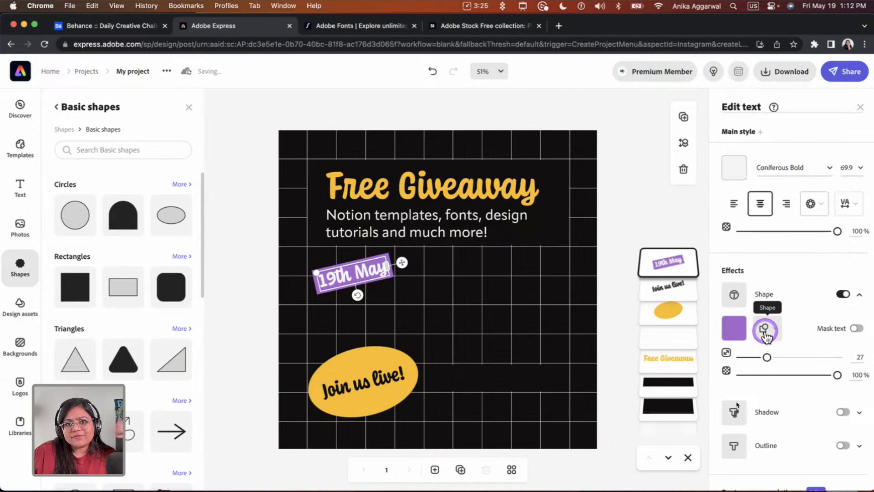
{"action": "left_click", "coordinate": [770, 329]}
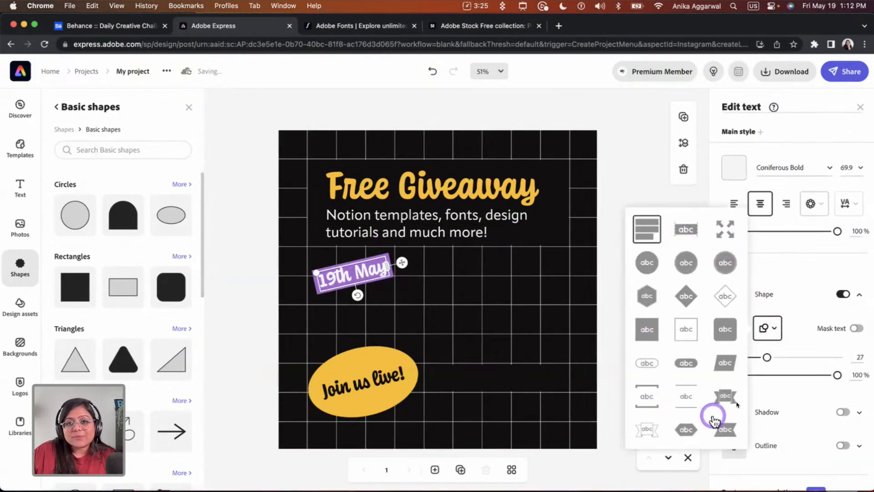
{"action": "scroll", "coordinate": [713, 417], "scroll_direction": "down", "scroll_amount": 1}
{"action": "left_click", "coordinate": [686, 346]}
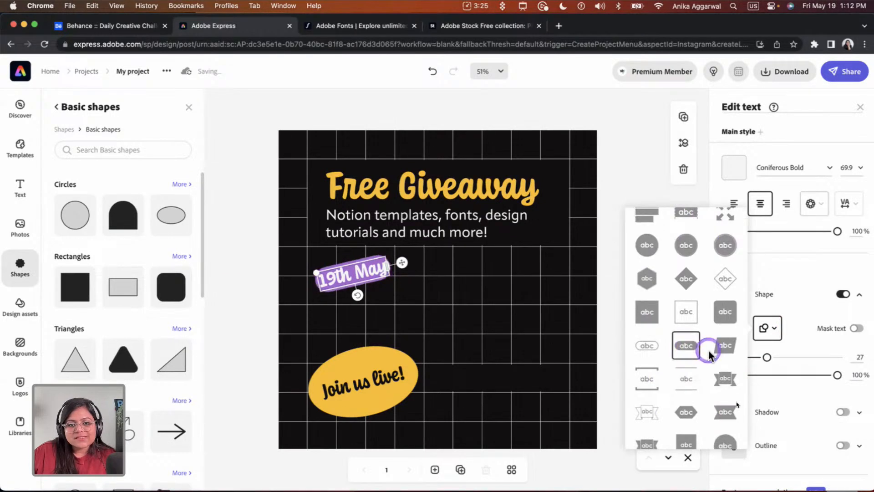
{"action": "left_click_drag", "start_coordinate": [767, 357], "coordinate": [780, 358]}
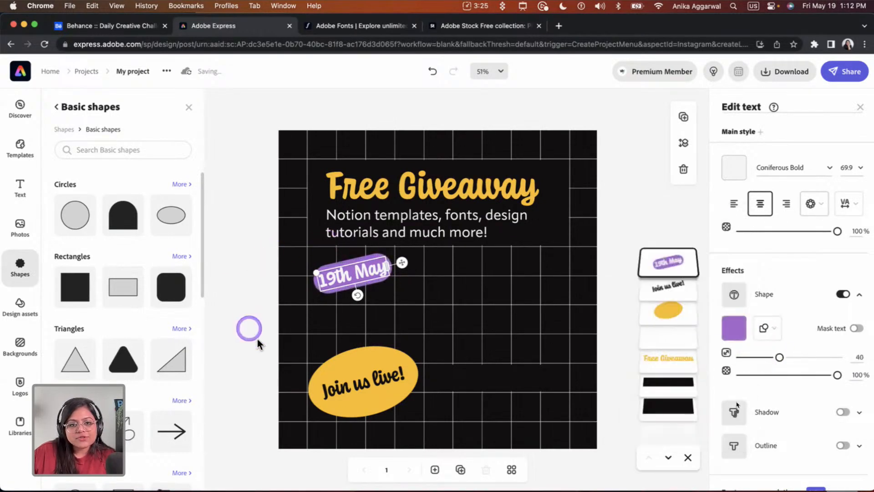
Step: Search the basic shapes for "arrow", add the hand-drawn looped arrow, and color it with the off-white #F5F5F5 brand color
{"action": "left_click", "coordinate": [583, 285]}
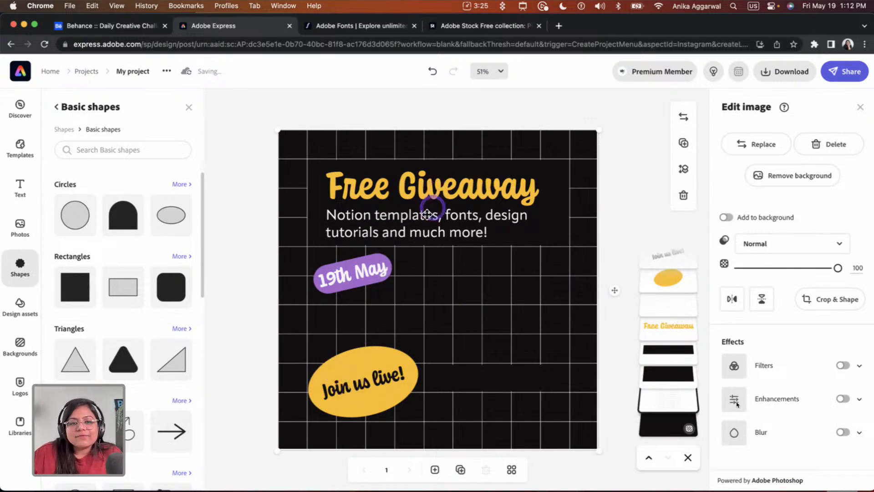
{"action": "left_click", "coordinate": [124, 149]}
{"action": "left_click", "coordinate": [67, 131]}
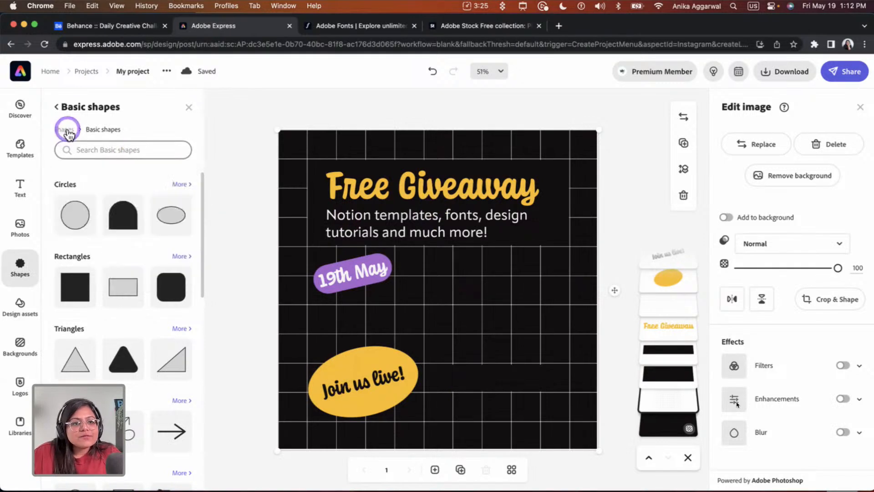
{"action": "left_click", "coordinate": [100, 133]}
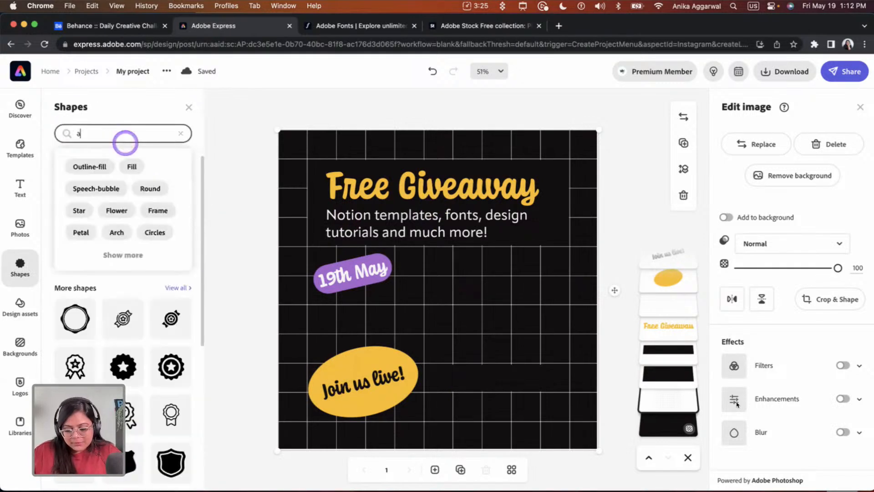
{"action": "key", "text": "Return"}
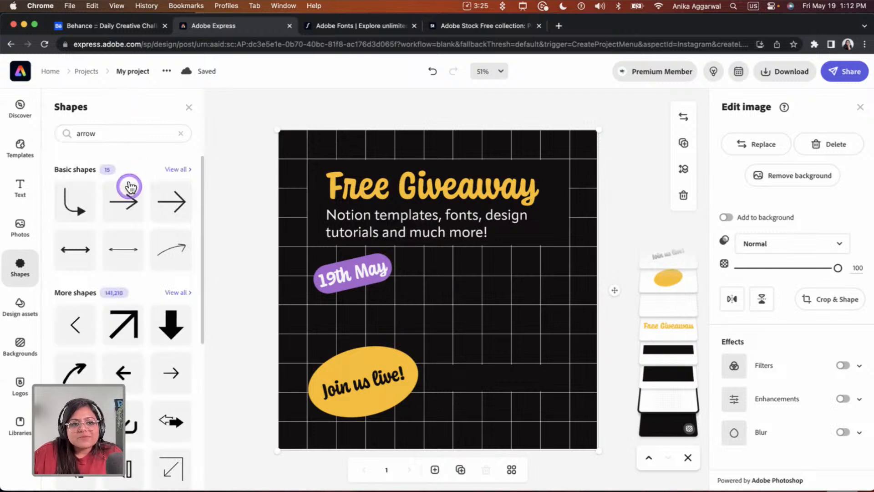
{"action": "left_click", "coordinate": [180, 168]}
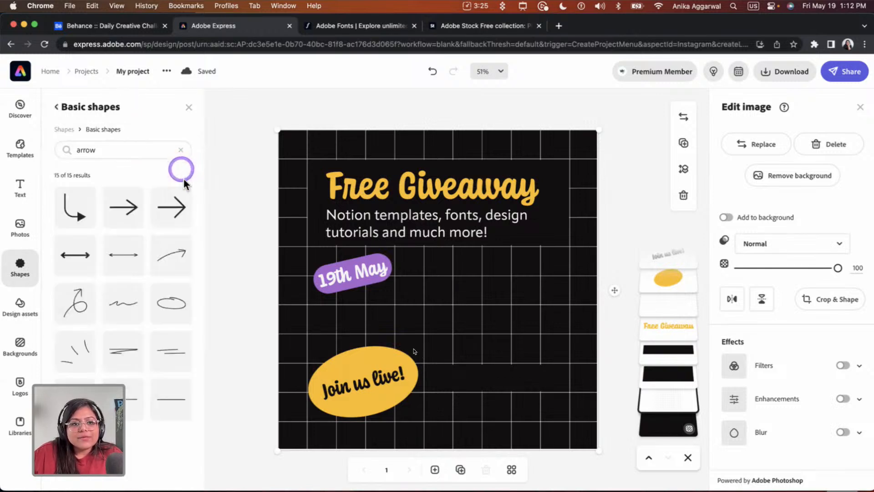
{"action": "left_click", "coordinate": [73, 302]}
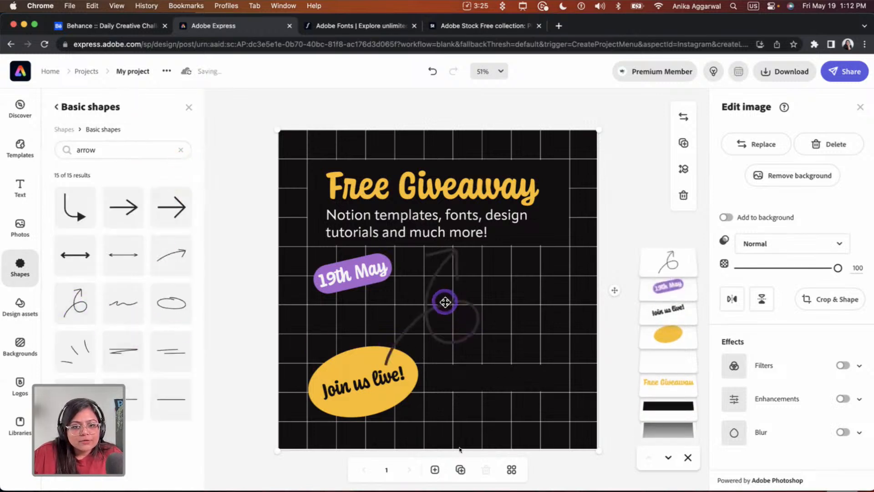
{"action": "left_click", "coordinate": [733, 169]}
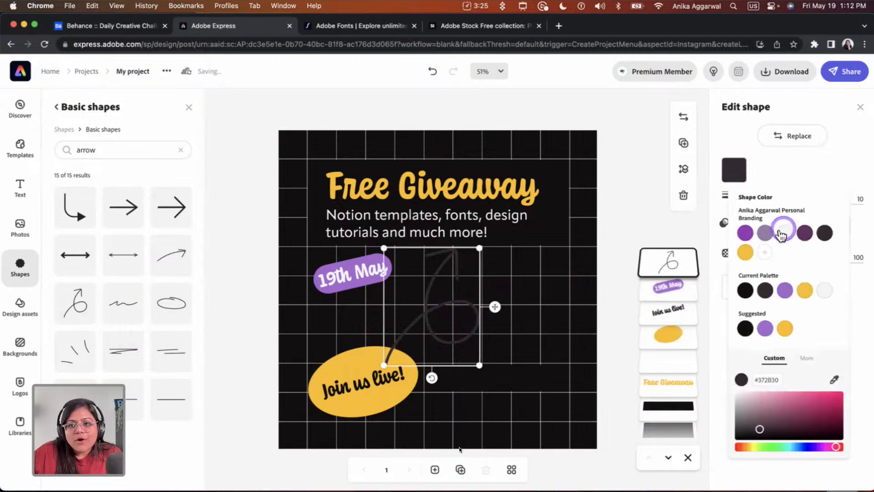
{"action": "left_click", "coordinate": [784, 233]}
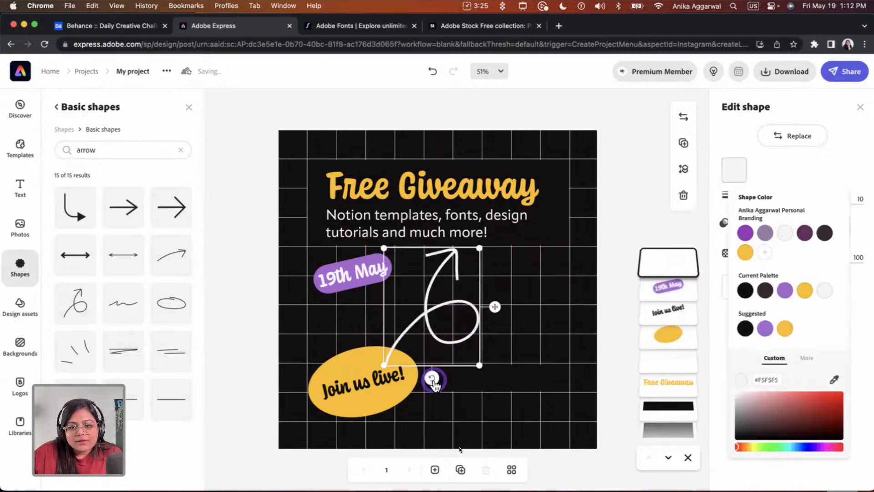
Step: Orient and scale down the looped arrow so it starts at the "19th May" label and points toward the canvas's lower-right area
{"action": "mouse_move", "coordinate": [435, 385]}
{"action": "left_mouse_down"}
{"action": "mouse_move", "coordinate": [390, 371]}
{"action": "mouse_move", "coordinate": [363, 288]}
{"action": "left_mouse_up"}
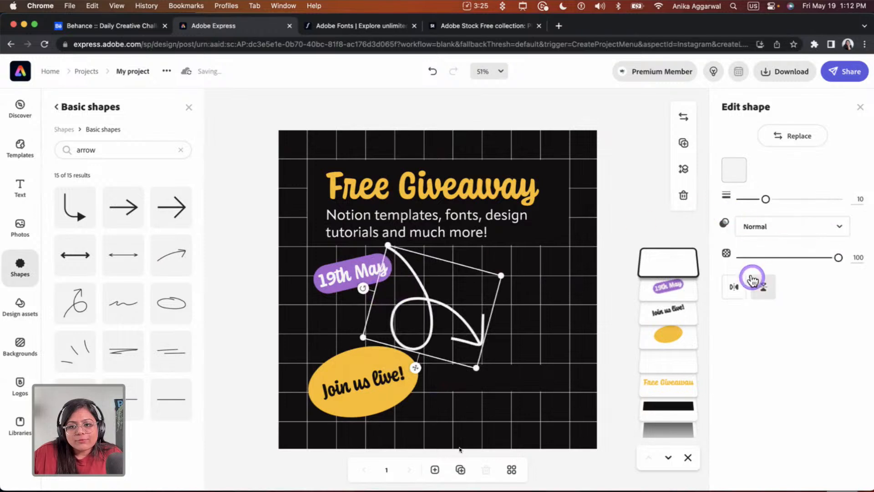
{"action": "left_click", "coordinate": [735, 291]}
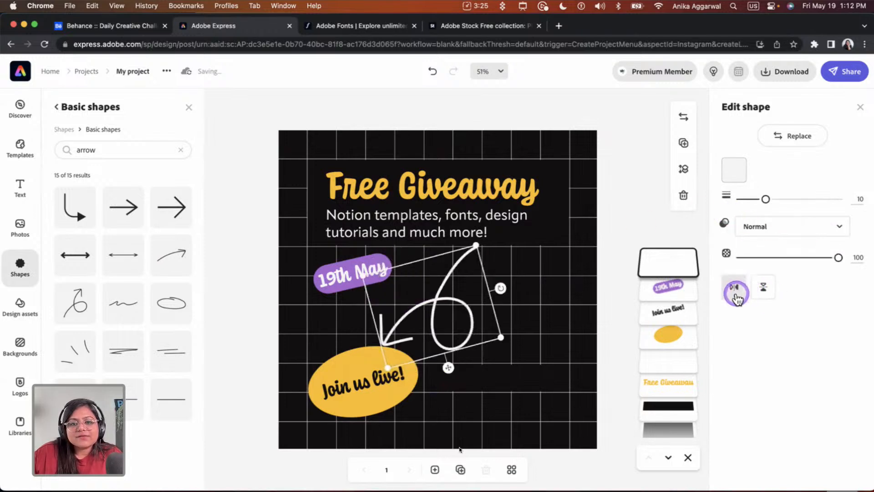
{"action": "left_click", "coordinate": [764, 288]}
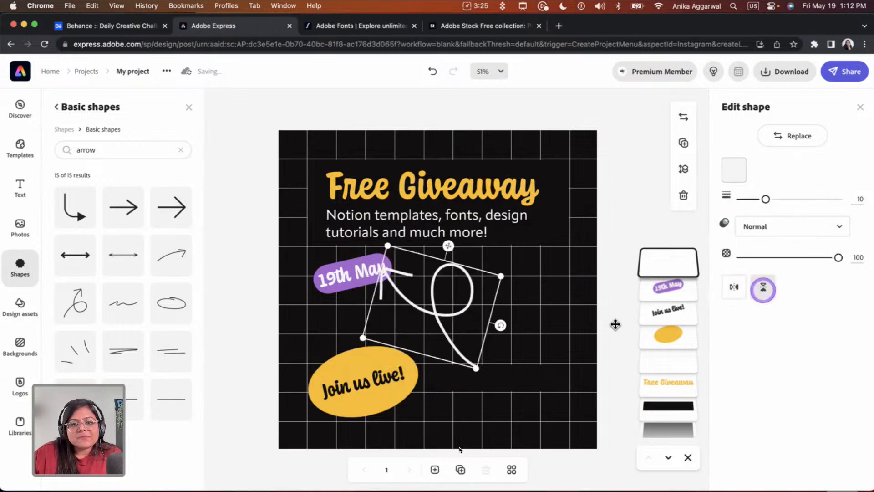
{"action": "left_click_drag", "start_coordinate": [448, 243], "coordinate": [483, 232]}
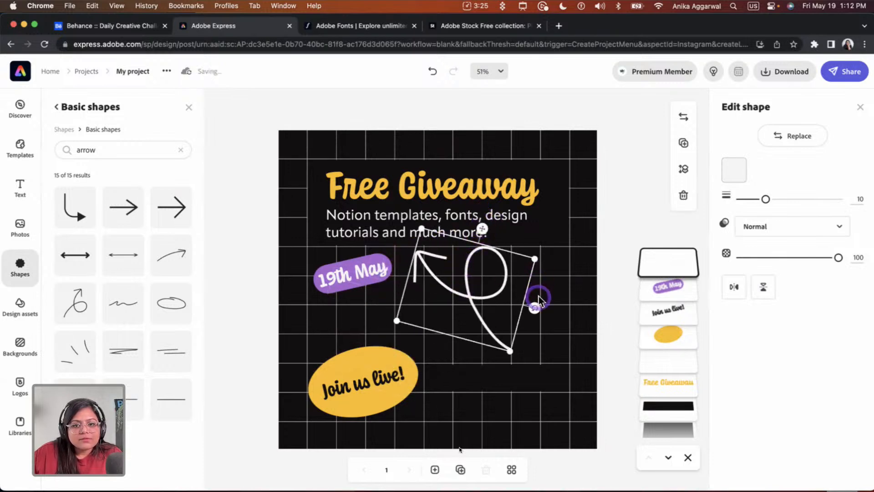
{"action": "left_click_drag", "start_coordinate": [539, 300], "coordinate": [394, 275]}
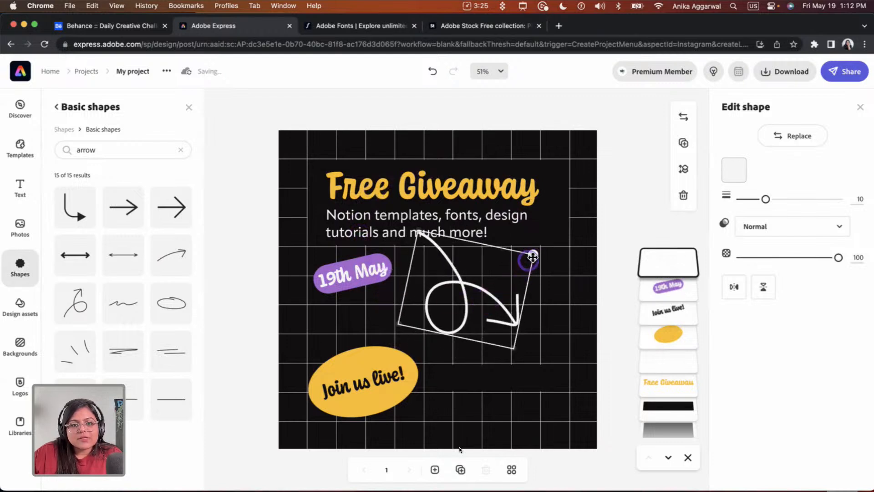
{"action": "left_click_drag", "start_coordinate": [531, 259], "coordinate": [493, 275]}
{"action": "left_click_drag", "start_coordinate": [443, 297], "coordinate": [420, 317]}
{"action": "left_click", "coordinate": [629, 231]}
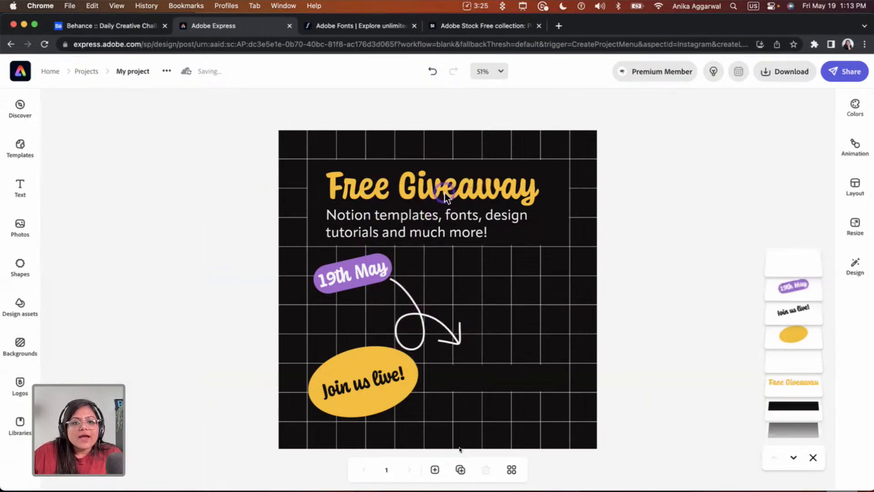